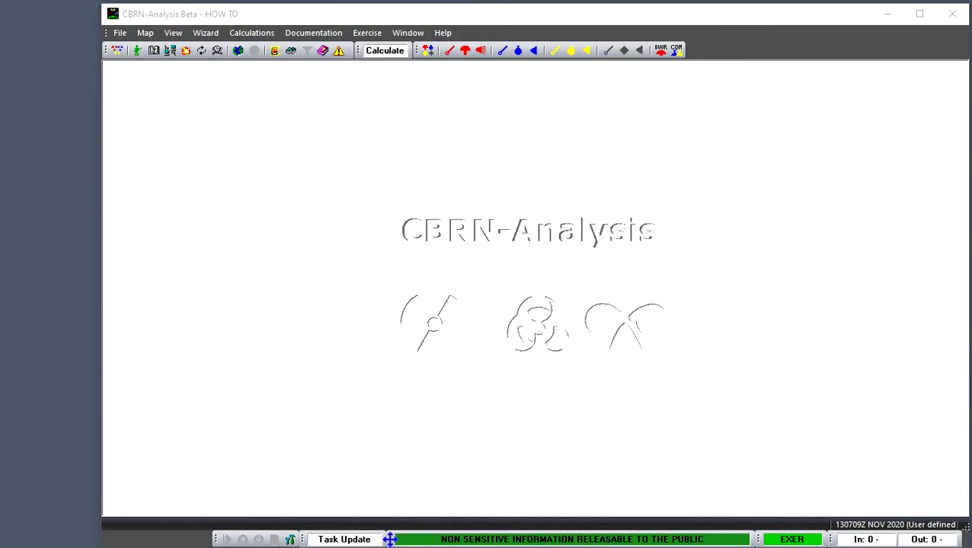
- Detach the Security Classification bar from the status bar so it floats over the window
{"action": "left_click_drag", "start_coordinate": [388, 540], "coordinate": [571, 540]}
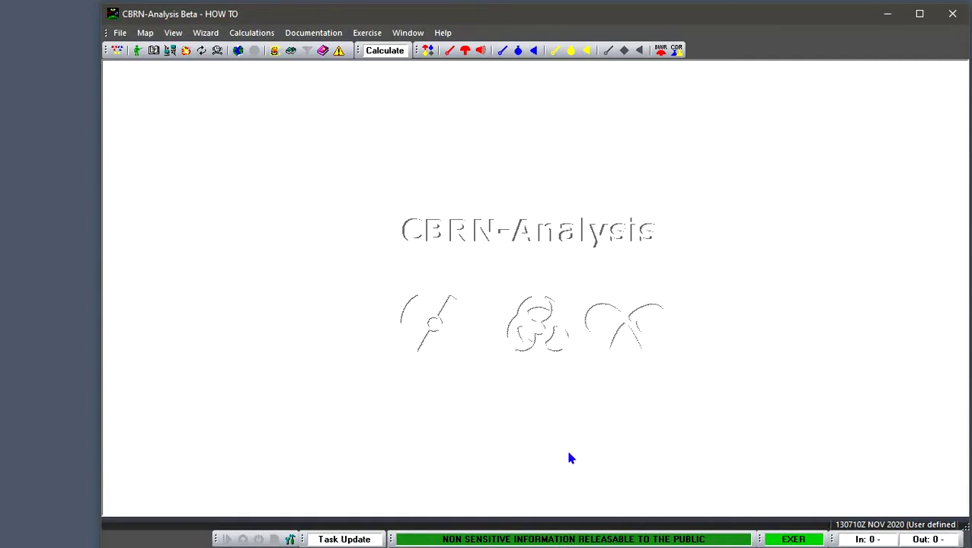
{"action": "left_click", "coordinate": [550, 541]}
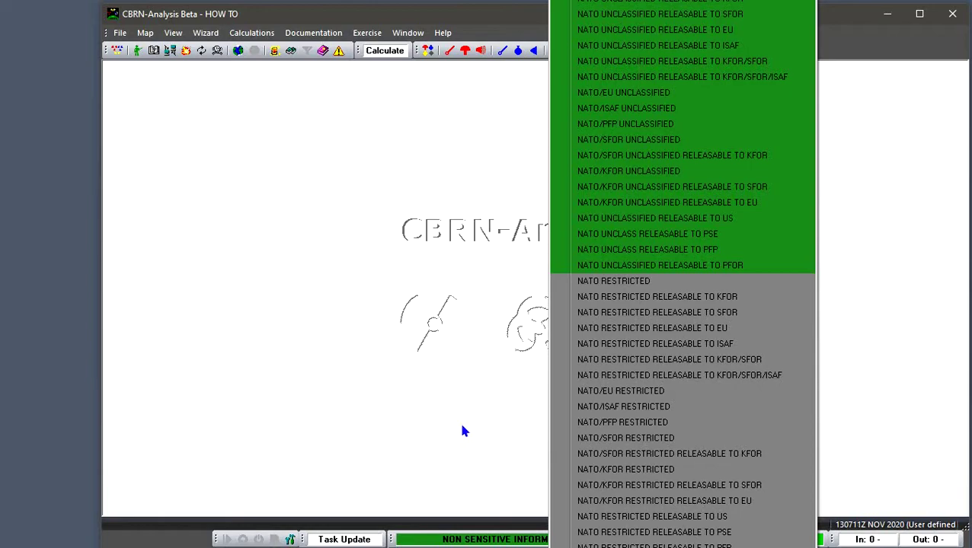
{"action": "left_click", "coordinate": [463, 430]}
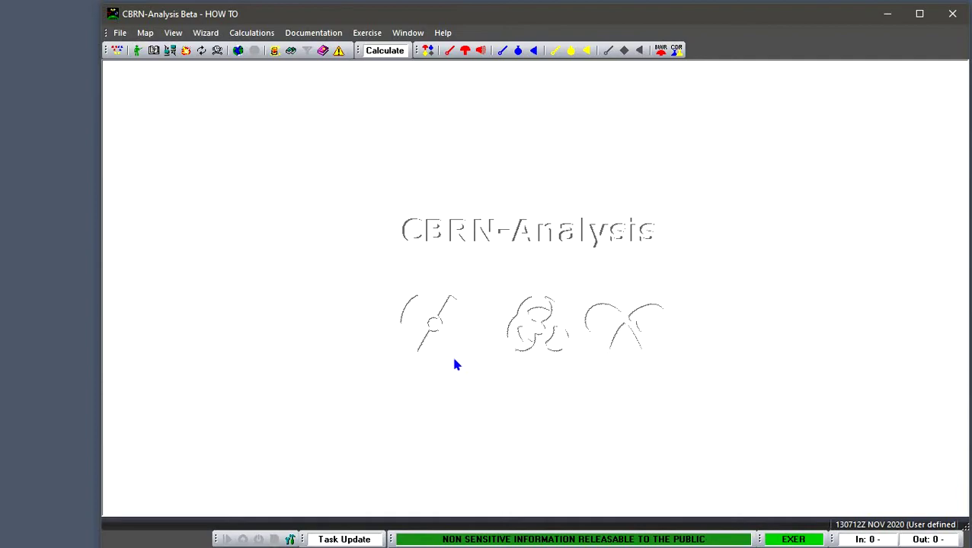
- Browse to C:\Program Files (x86)\Bruhn NewTech\CBRN-Analysis Beta and scroll down to the classification file
{"action": "key", "text": "alt+Tab"}
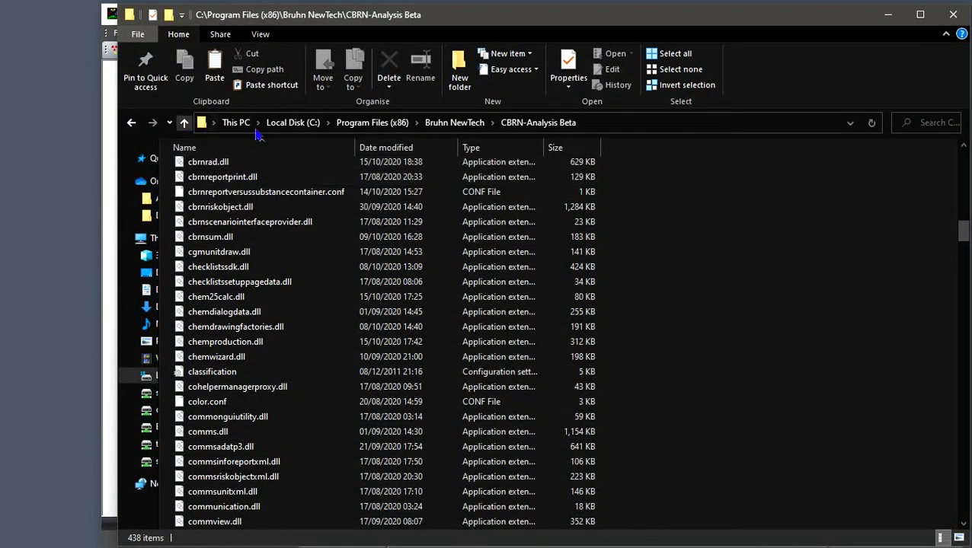
{"action": "left_click", "coordinate": [292, 122]}
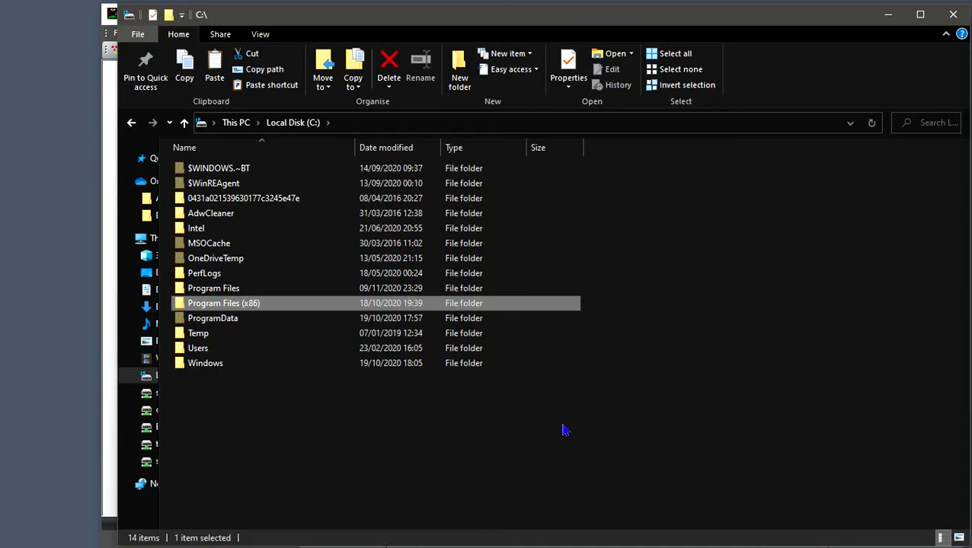
{"action": "double_click", "coordinate": [244, 306]}
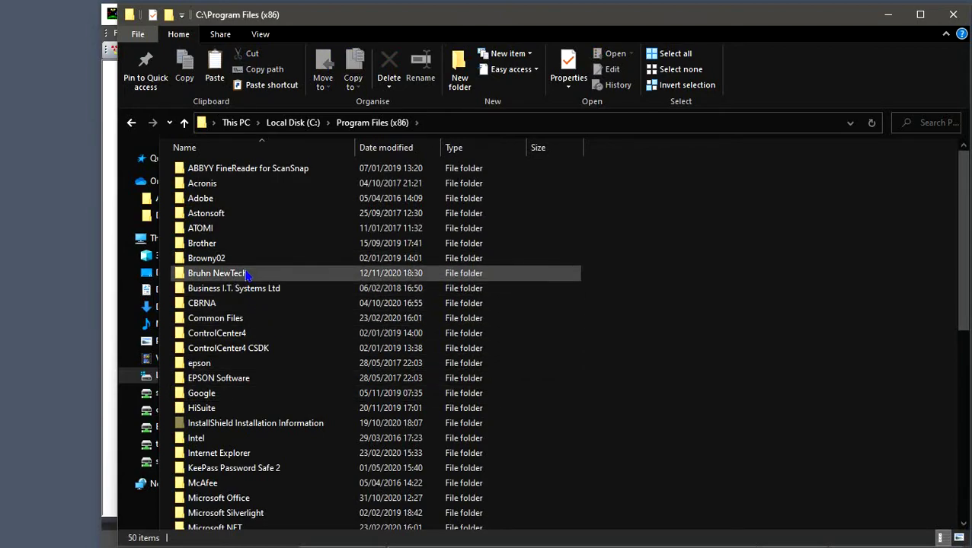
{"action": "double_click", "coordinate": [246, 275]}
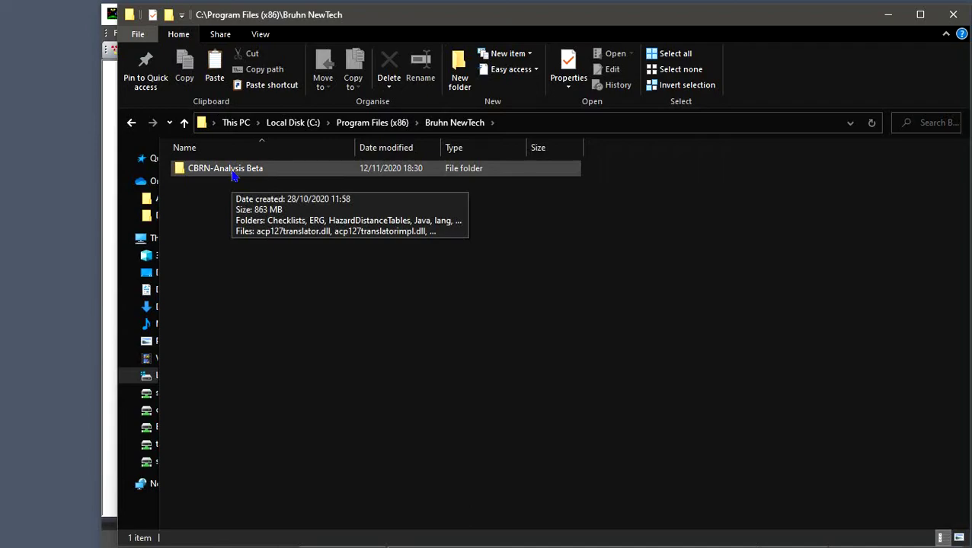
{"action": "double_click", "coordinate": [234, 174]}
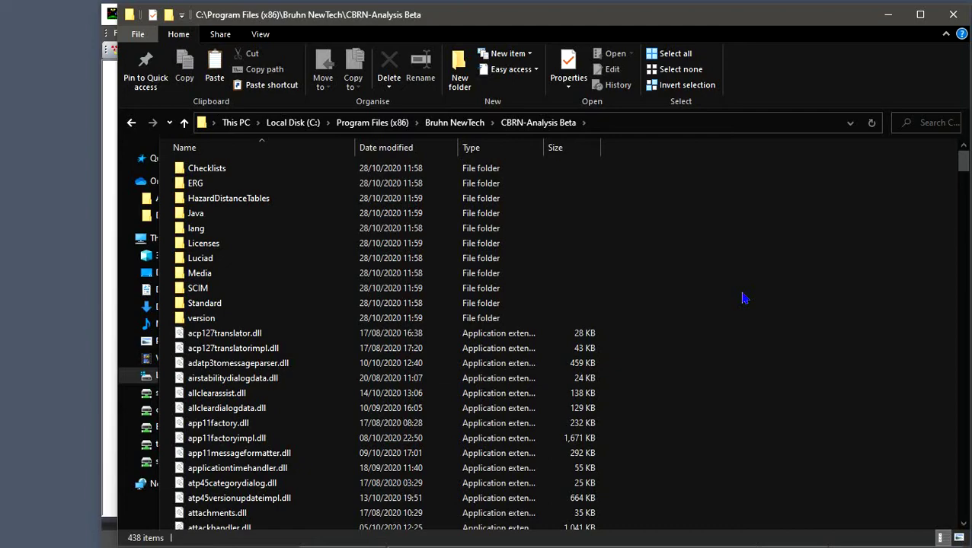
{"action": "scroll", "coordinate": [727, 282], "scroll_direction": "down", "scroll_amount": 6}
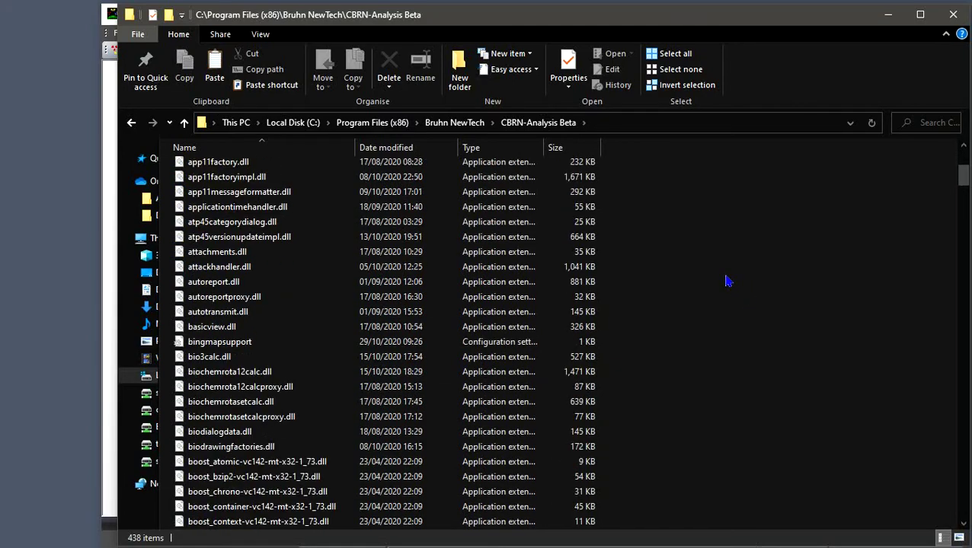
{"action": "scroll", "coordinate": [727, 282], "scroll_direction": "down", "scroll_amount": 10}
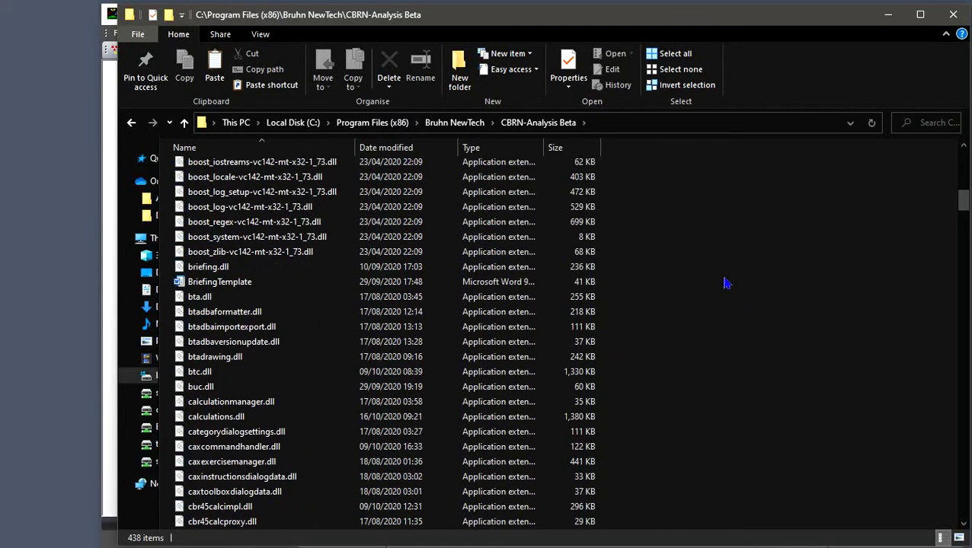
{"action": "scroll", "coordinate": [728, 282], "scroll_direction": "down", "scroll_amount": 8}
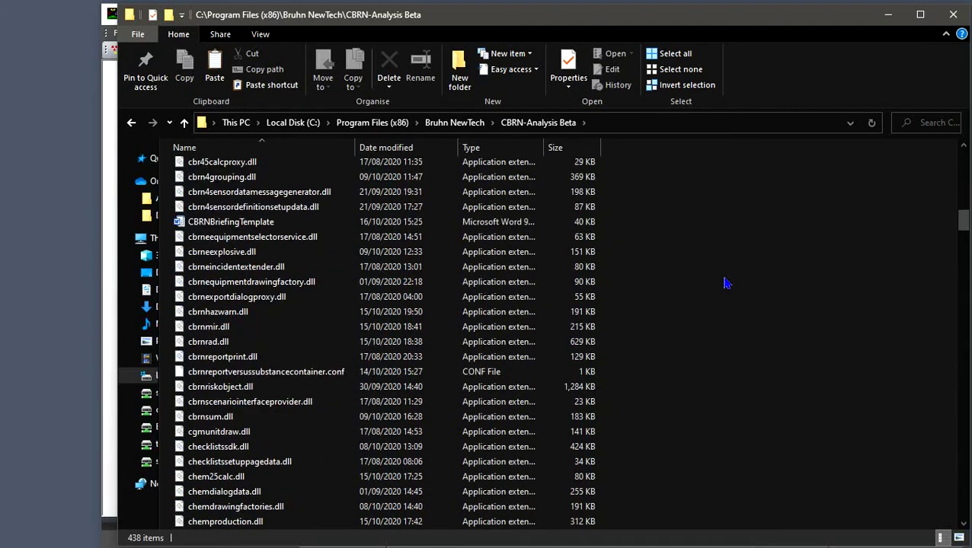
{"action": "scroll", "coordinate": [726, 284], "scroll_direction": "down", "scroll_amount": 3}
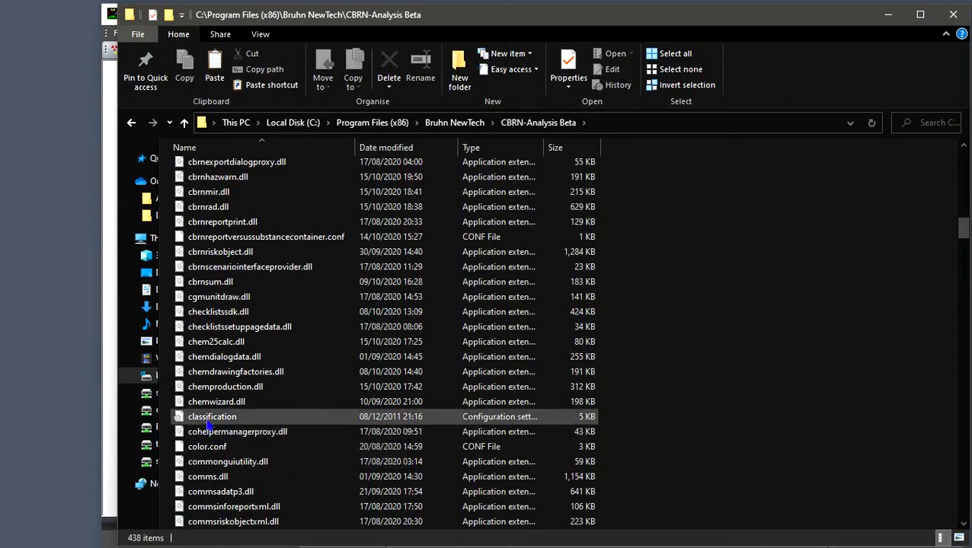
- Move the classification file onto the desktop and minimize the Explorer window
{"action": "left_click_drag", "start_coordinate": [207, 424], "coordinate": [59, 370]}
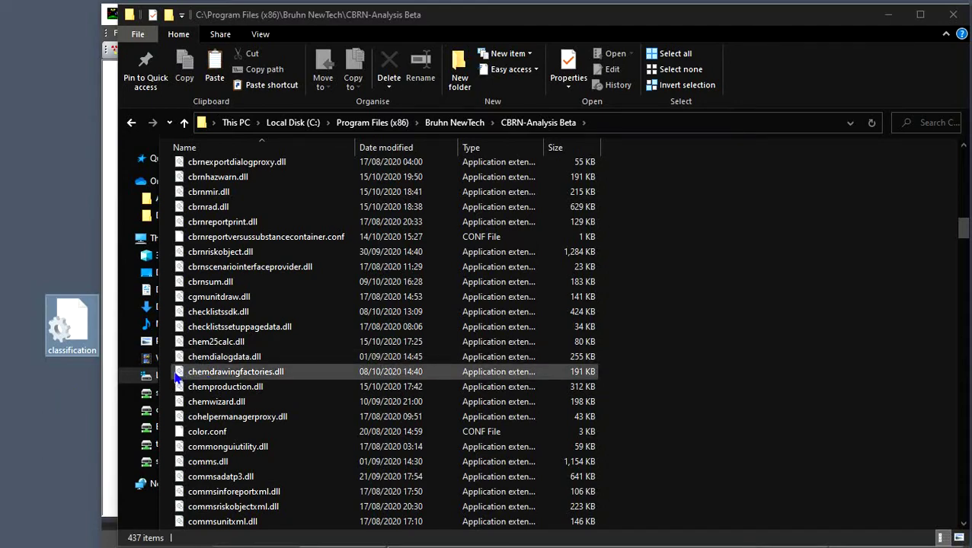
{"action": "left_click", "coordinate": [893, 18]}
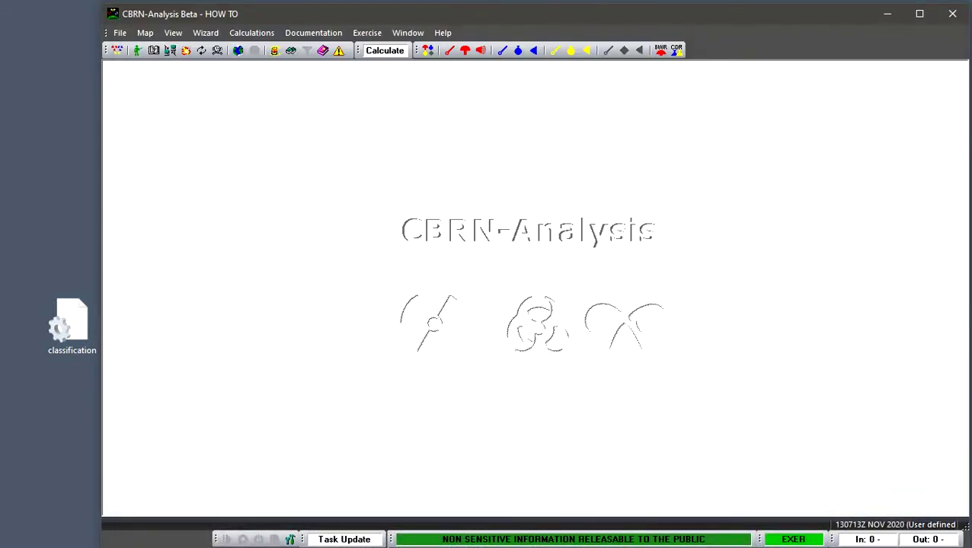
- Delete the stray Classification folder from the desktop, keeping only the classification file
{"action": "left_click_drag", "start_coordinate": [0, 255], "coordinate": [67, 164]}
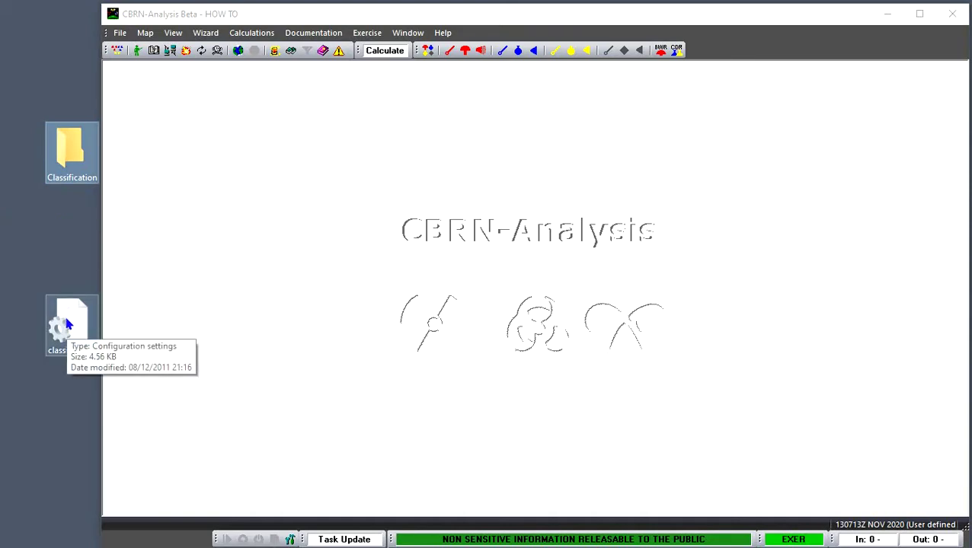
{"action": "right_click", "coordinate": [64, 316]}
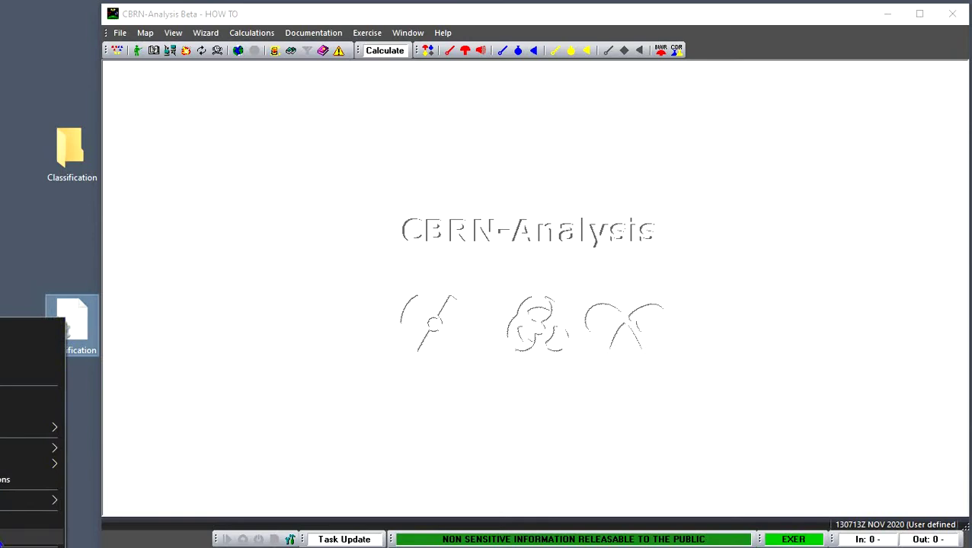
{"action": "left_click", "coordinate": [3, 541]}
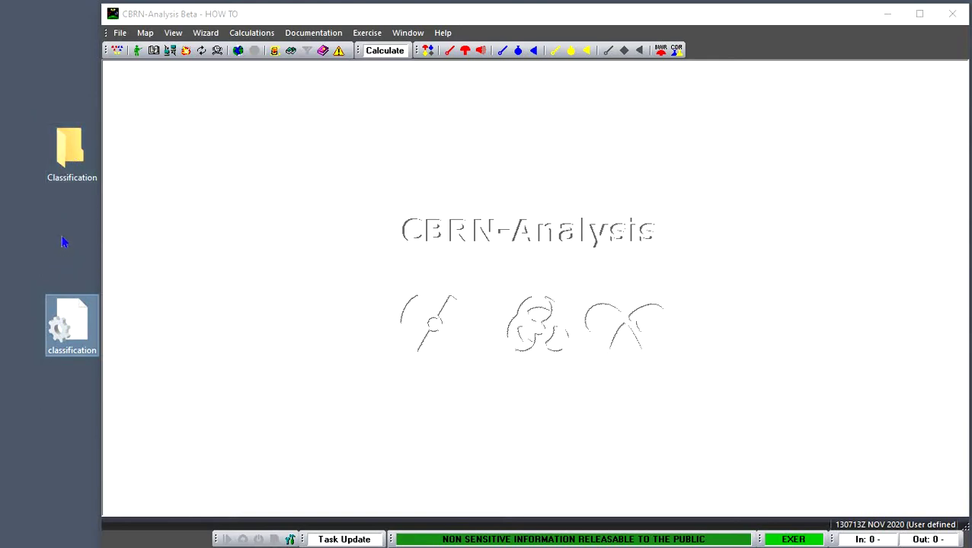
{"action": "left_click", "coordinate": [70, 150]}
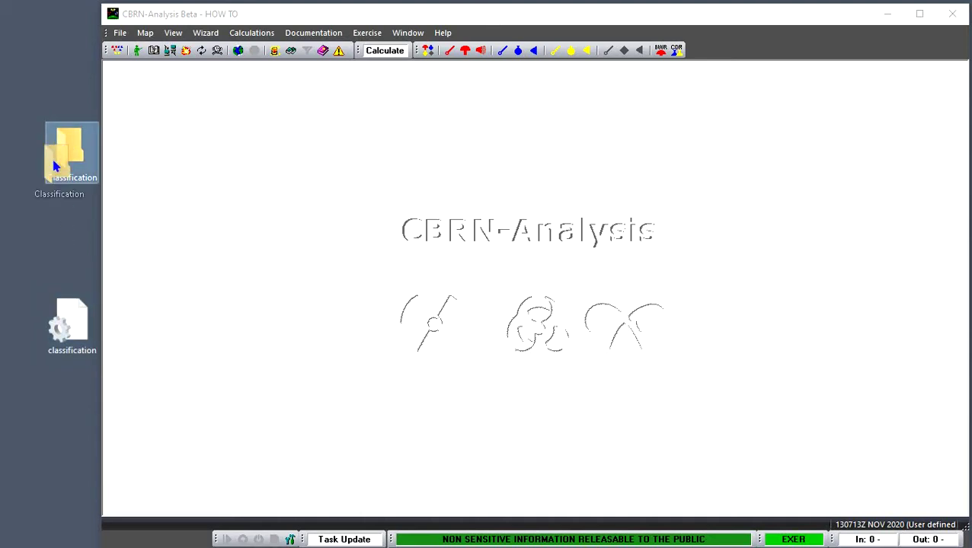
{"action": "key", "text": "Delete"}
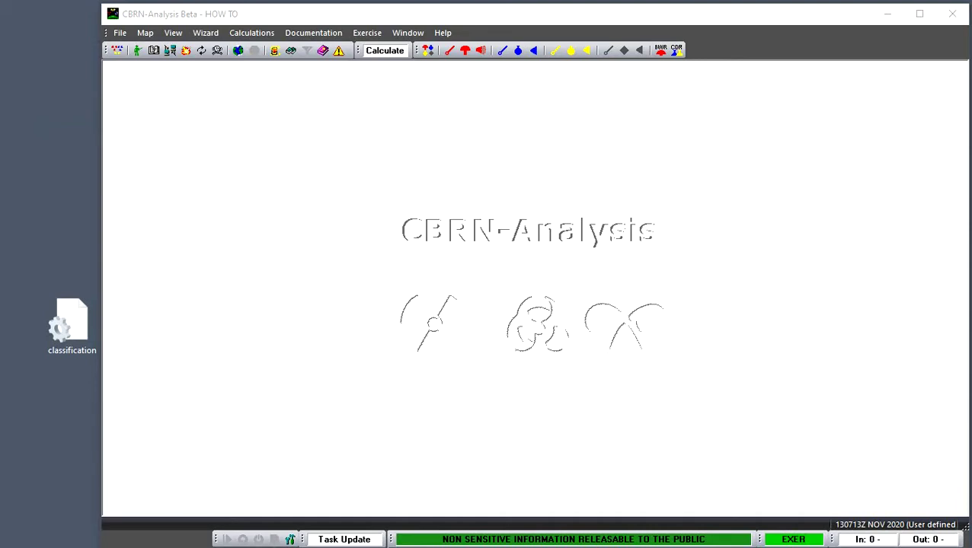
- Clear the Read-only attribute of the desktop classification file and apply the change
{"action": "left_click_drag", "start_coordinate": [56, 325], "coordinate": [49, 143]}
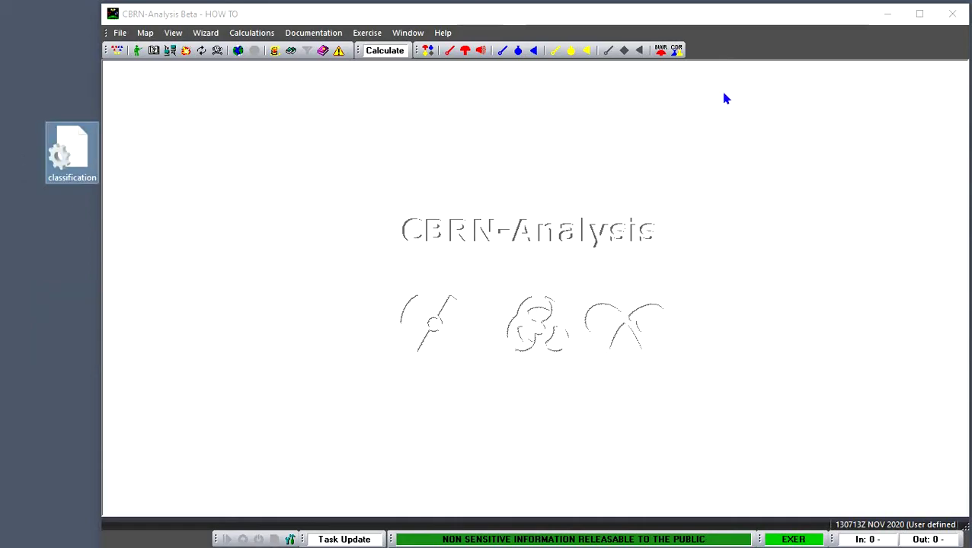
{"action": "left_click", "coordinate": [888, 16]}
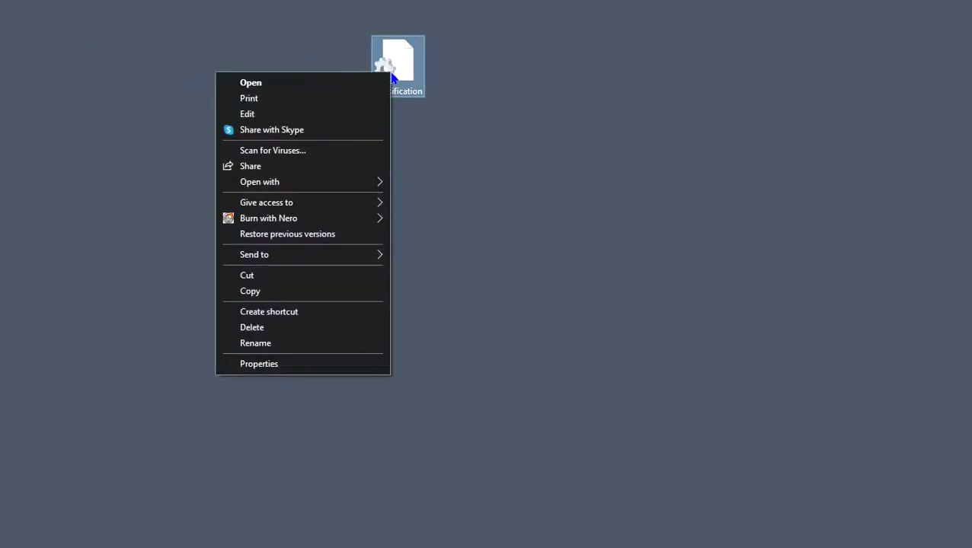
{"action": "left_click", "coordinate": [314, 365]}
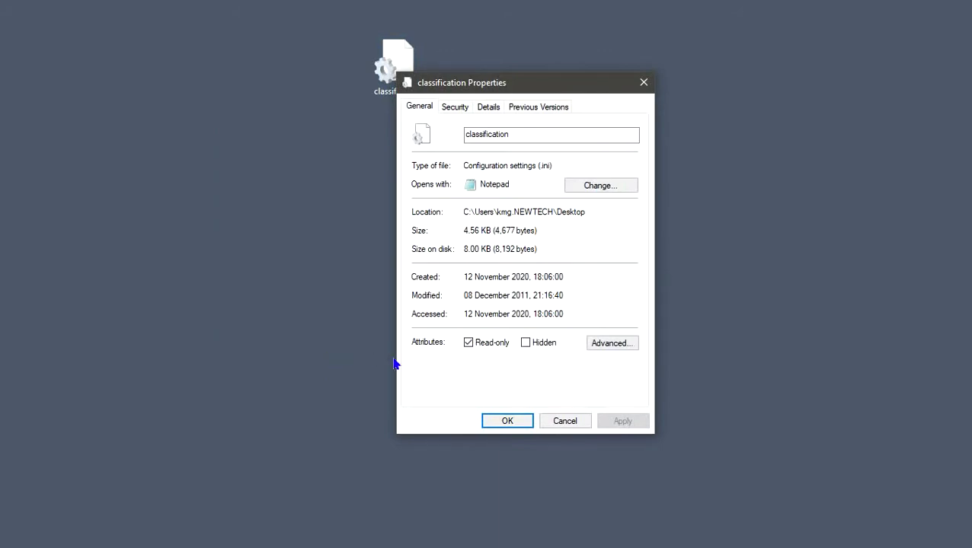
{"action": "left_click", "coordinate": [468, 344]}
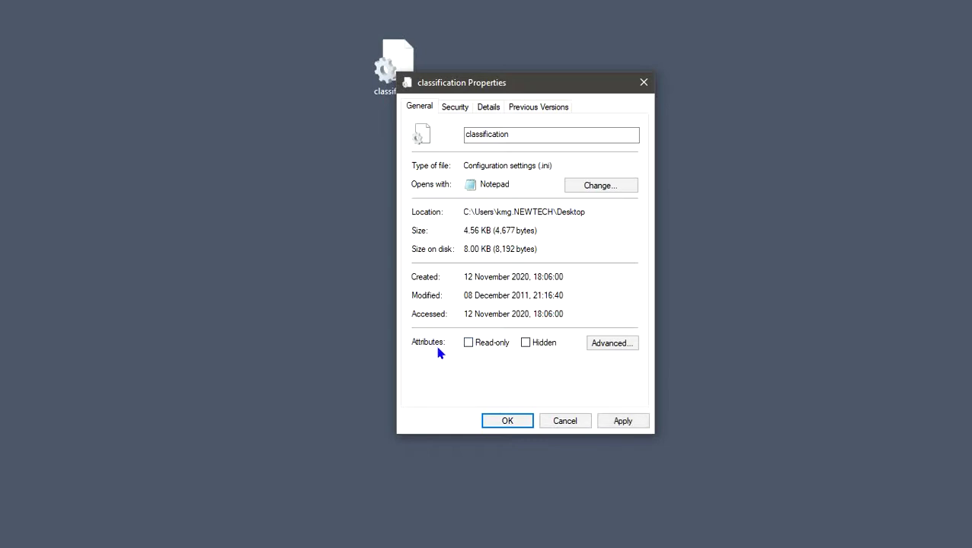
{"action": "left_click", "coordinate": [620, 424]}
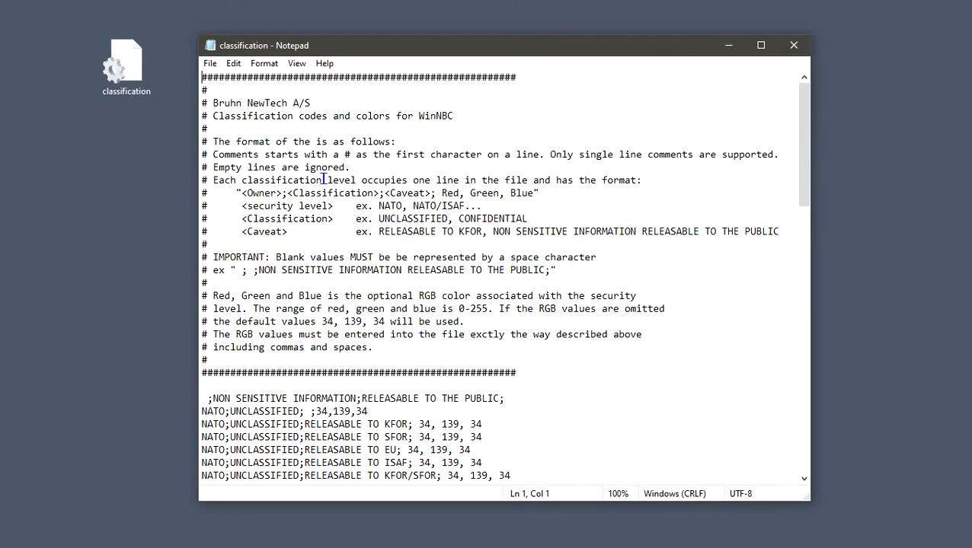
- Scroll past the NATO SECRET entries to the file's end and place the cursor on the empty last line
{"action": "scroll", "coordinate": [324, 179], "scroll_direction": "down", "scroll_amount": 1}
{"action": "scroll", "coordinate": [324, 180], "scroll_direction": "down", "scroll_amount": 1}
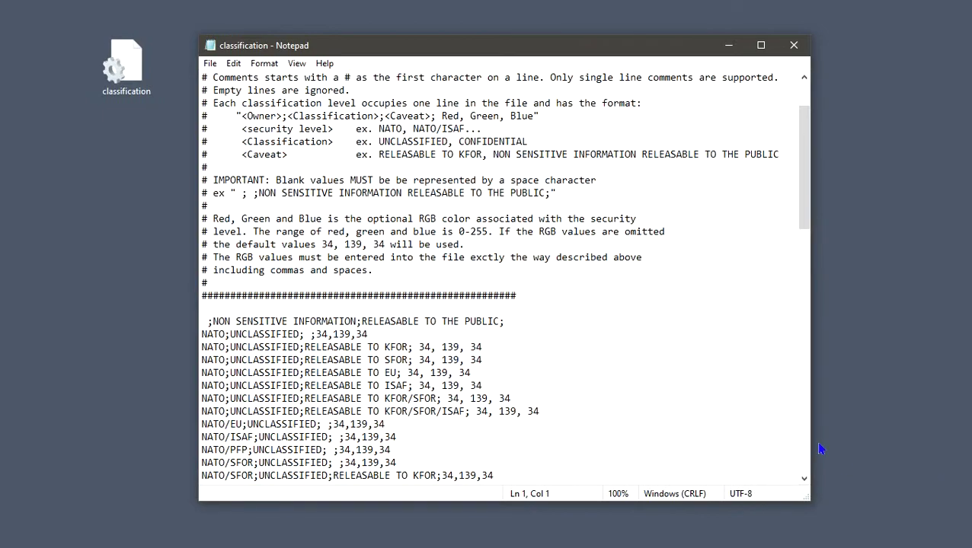
{"action": "scroll", "coordinate": [706, 392], "scroll_direction": "down", "scroll_amount": 1}
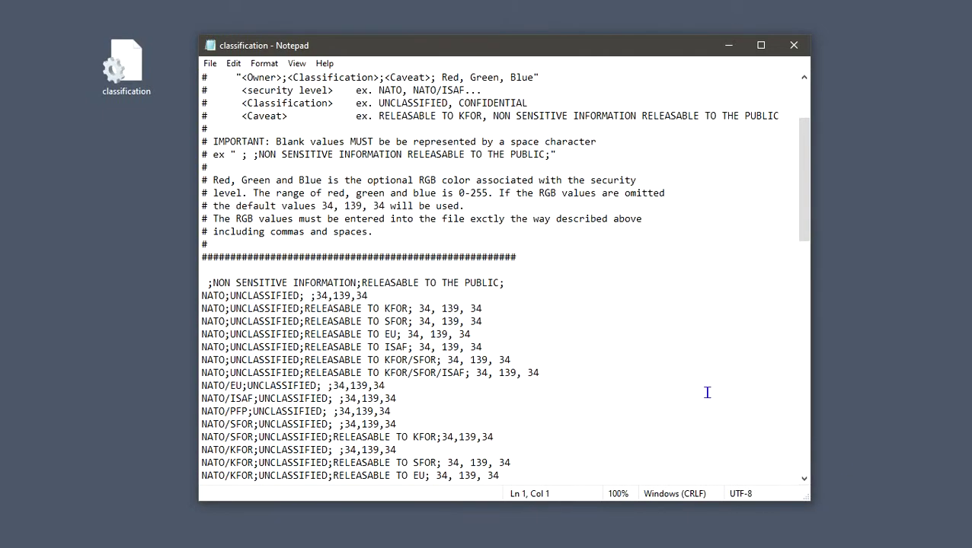
{"action": "scroll", "coordinate": [707, 392], "scroll_direction": "down", "scroll_amount": 13}
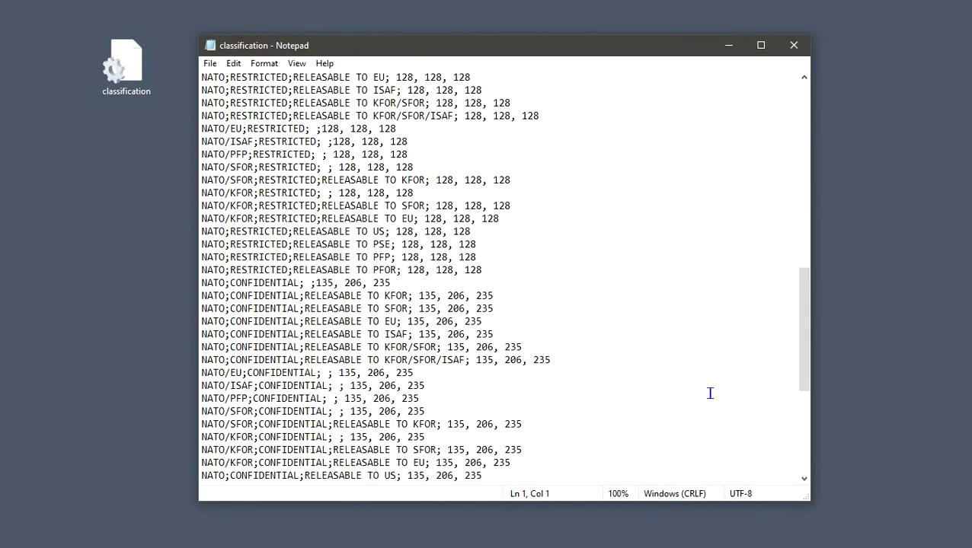
{"action": "scroll", "coordinate": [710, 393], "scroll_direction": "down", "scroll_amount": 7}
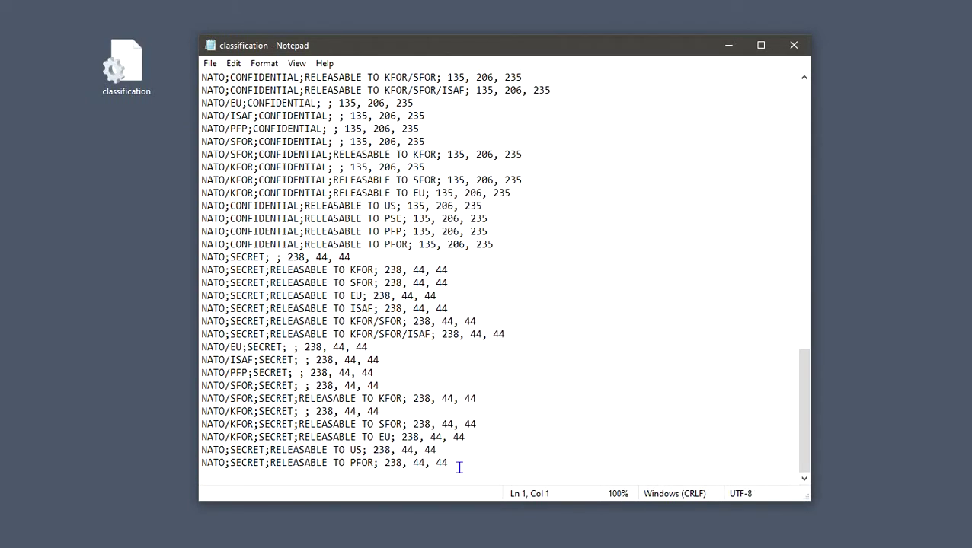
{"action": "left_click", "coordinate": [216, 476]}
- Copy the NATO/ISAF;SECRET line and paste it onto the empty last line
{"action": "left_click_drag", "start_coordinate": [201, 361], "coordinate": [382, 360]}
{"action": "right_click", "coordinate": [365, 360]}
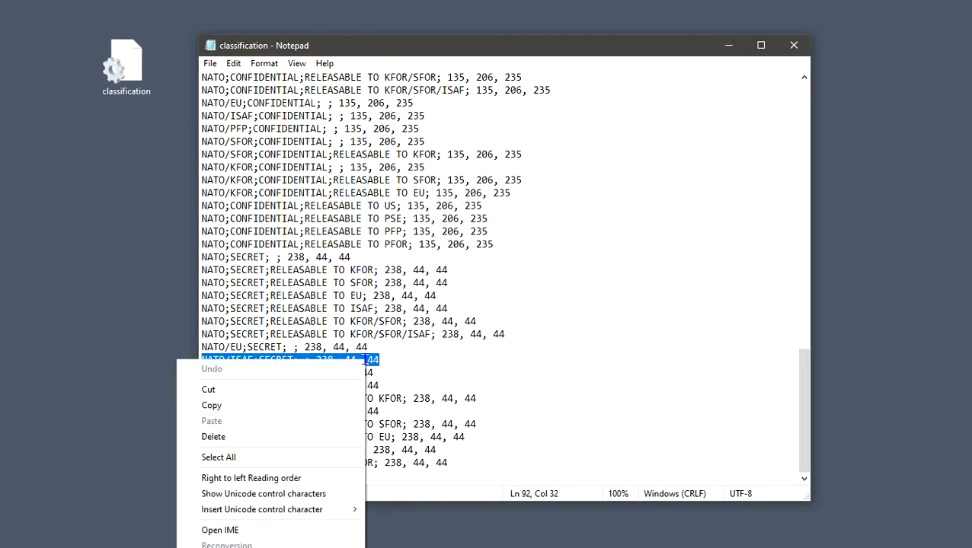
{"action": "left_click", "coordinate": [304, 412]}
{"action": "left_click", "coordinate": [219, 476]}
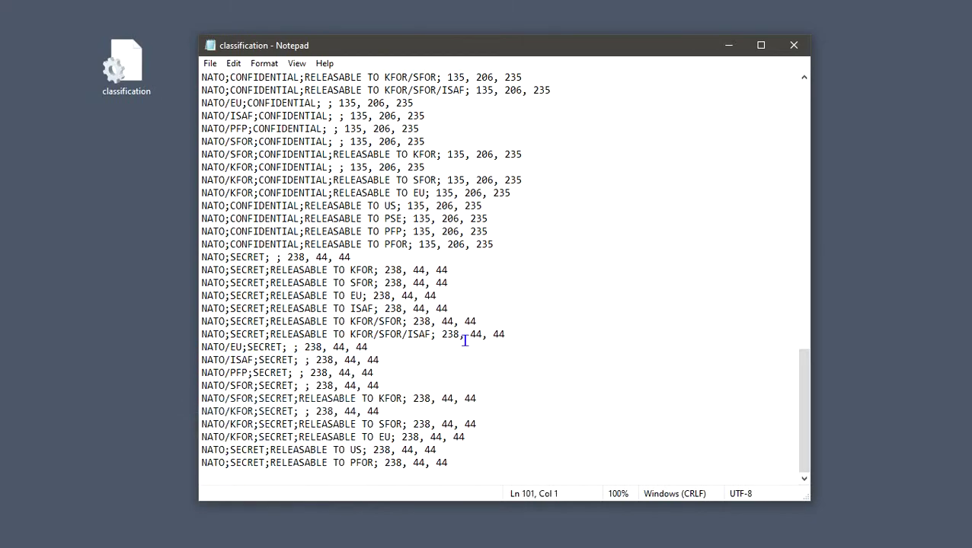
{"action": "key", "text": "ctrl+v"}
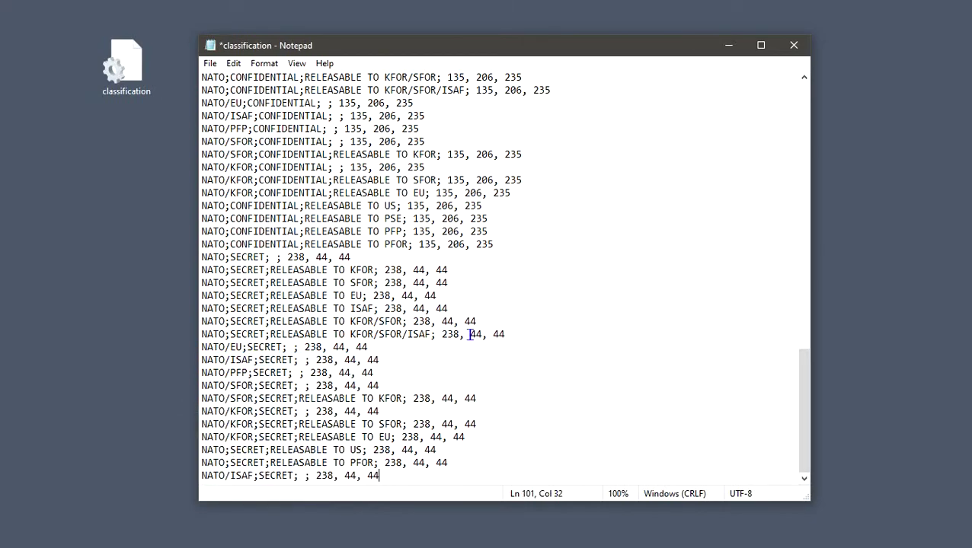
- Edit the pasted line to read COUNTRY;SENSITIVE; ; 238, 44, 44
{"action": "left_click", "coordinate": [201, 477]}
{"action": "key", "text": "Delete"}
{"action": "key", "text": "Delete"}
{"action": "key", "text": "Delete"}
{"action": "key", "text": "Delete"}
{"action": "key", "text": "Delete"}
{"action": "key", "text": "Delete"}
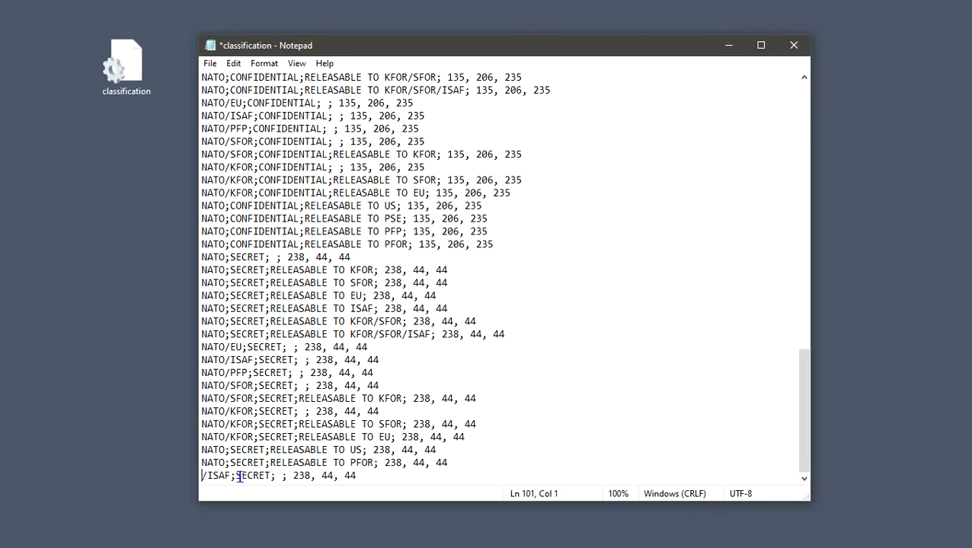
{"action": "key", "text": "Delete"}
{"action": "key", "text": "Delete"}
{"action": "key", "text": "Delete"}
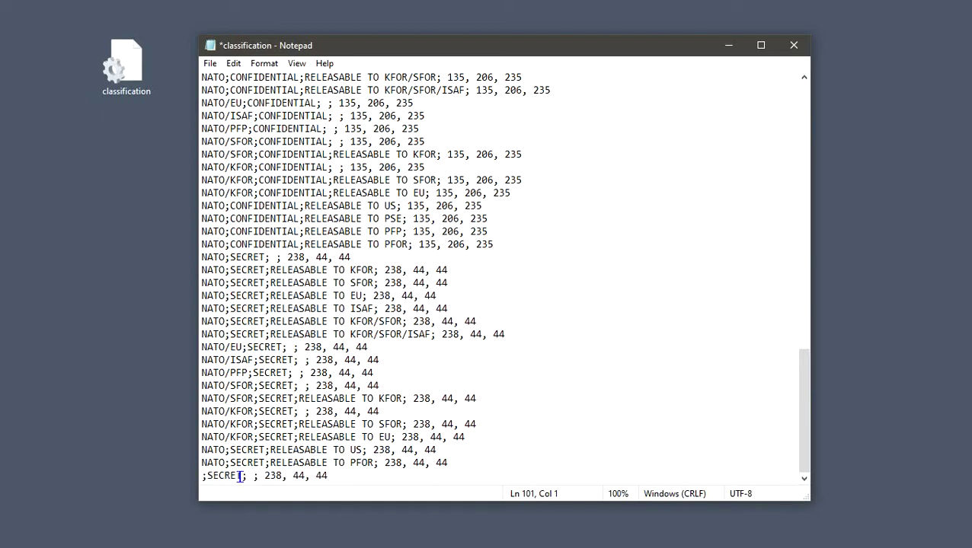
{"action": "type", "text": "COUNTRY"}
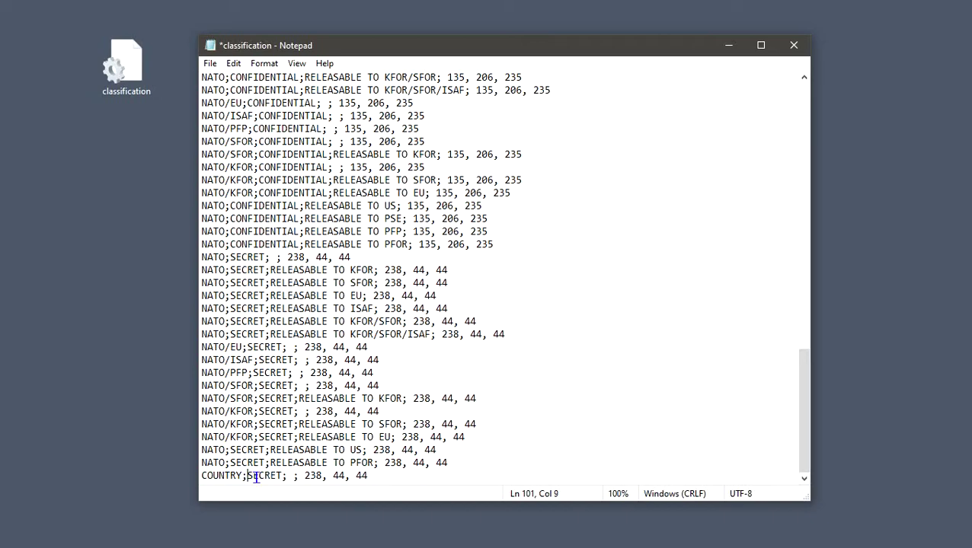
{"action": "key", "text": "Delete"}
{"action": "key", "text": "Delete"}
{"action": "key", "text": "Delete"}
{"action": "key", "text": "Delete"}
{"action": "key", "text": "Delete"}
{"action": "key", "text": "Delete"}
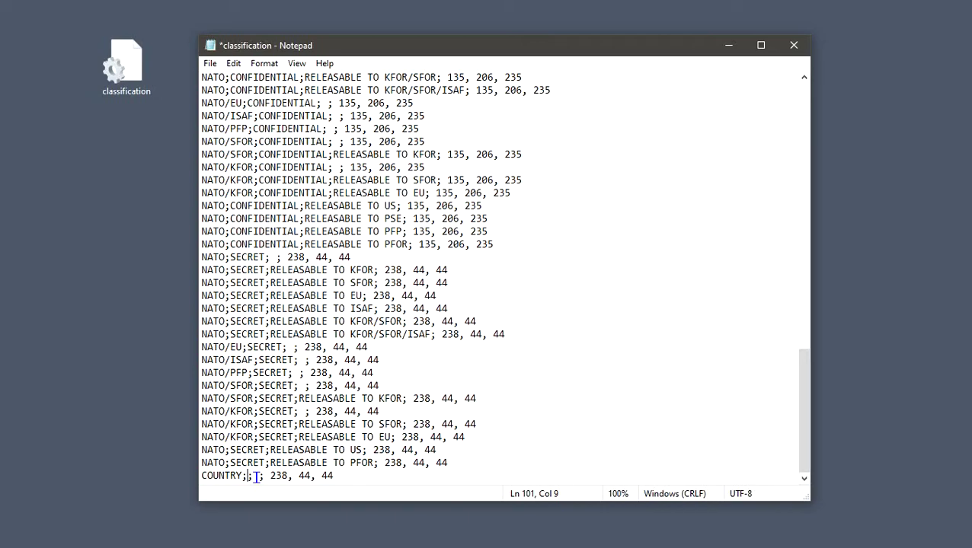
{"action": "type", "text": "SE"}
{"action": "type", "text": "NSIT"}
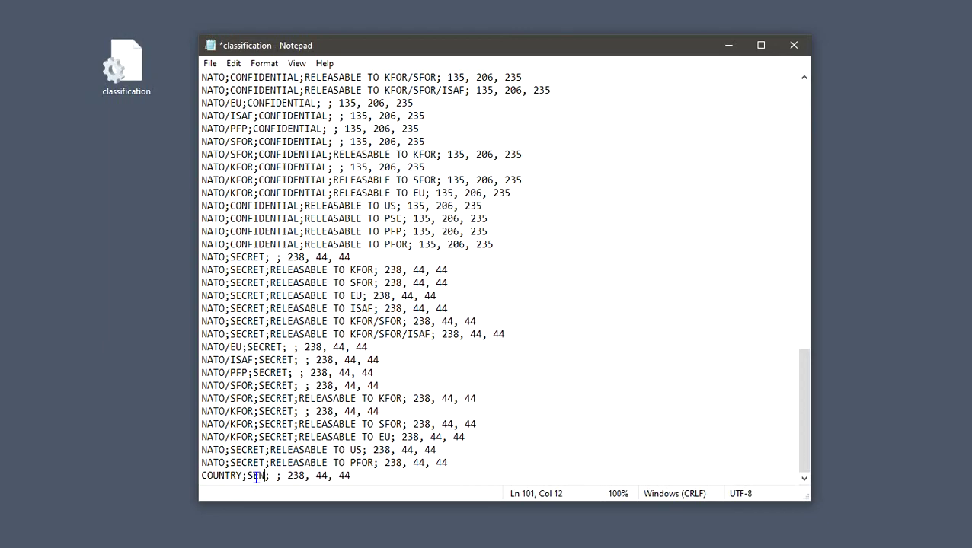
{"action": "type", "text": "IVE"}
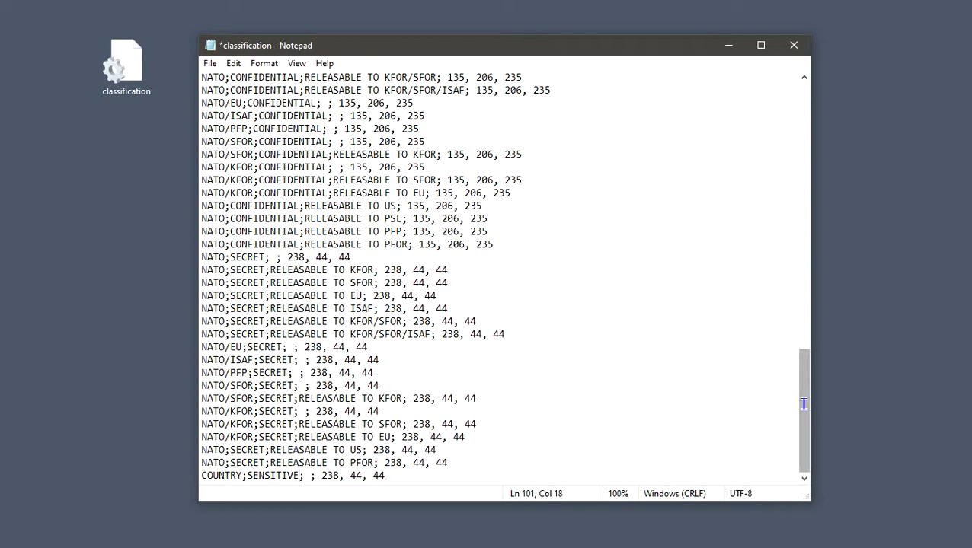
{"action": "left_click_drag", "start_coordinate": [802, 406], "coordinate": [821, 130]}
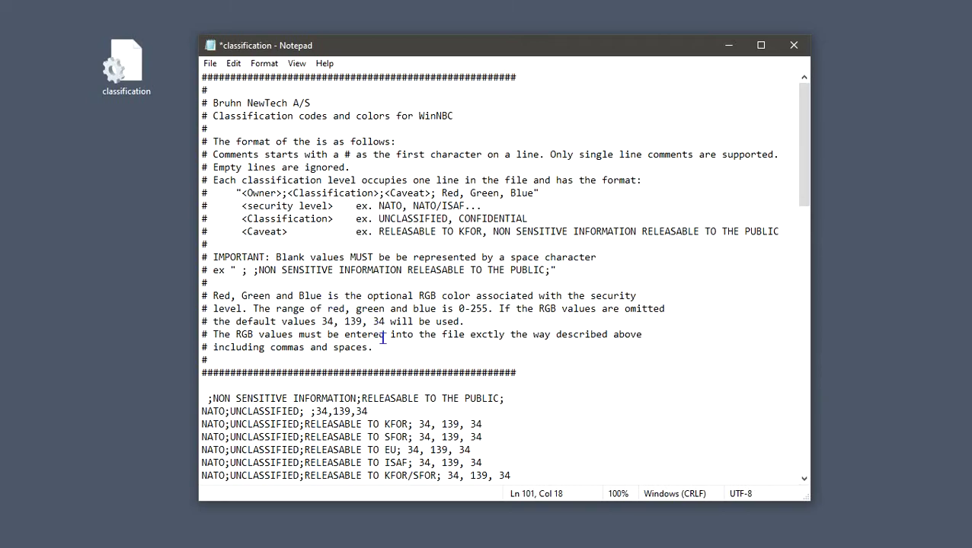
{"action": "scroll", "coordinate": [380, 336], "scroll_direction": "down", "scroll_amount": 3}
{"action": "scroll", "coordinate": [382, 339], "scroll_direction": "down", "scroll_amount": 5}
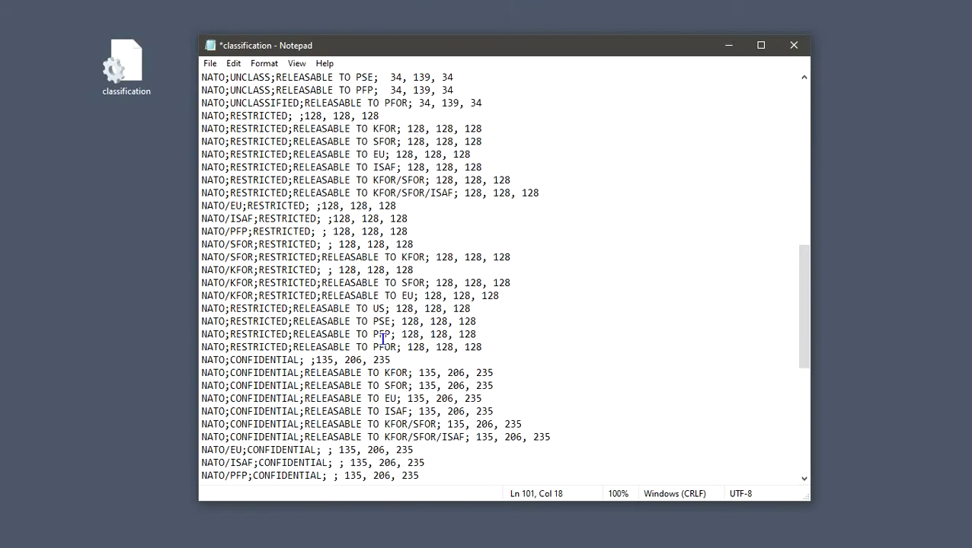
{"action": "scroll", "coordinate": [382, 339], "scroll_direction": "down", "scroll_amount": 9}
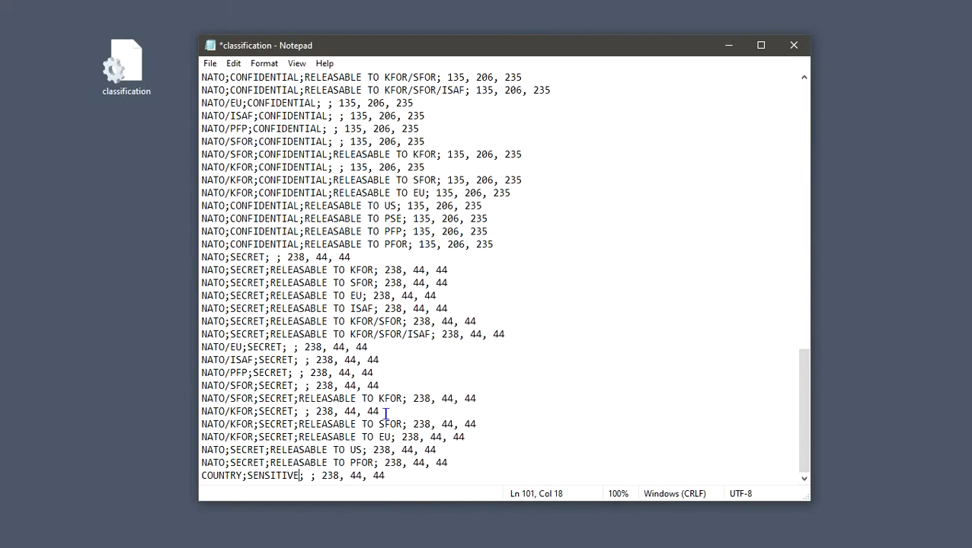
{"action": "scroll", "coordinate": [322, 450], "scroll_direction": "up", "scroll_amount": 20}
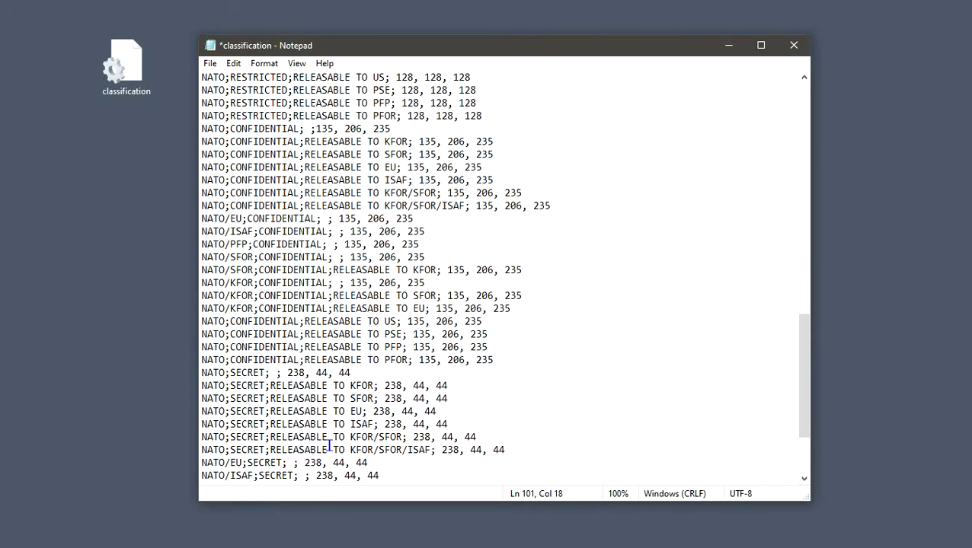
{"action": "scroll", "coordinate": [332, 431], "scroll_direction": "up", "scroll_amount": 2}
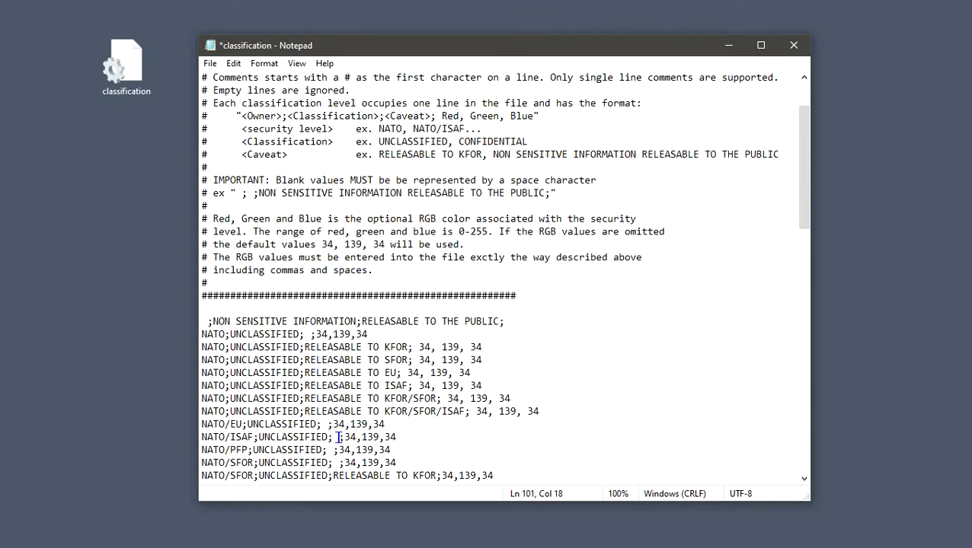
{"action": "scroll", "coordinate": [332, 434], "scroll_direction": "down", "scroll_amount": 2}
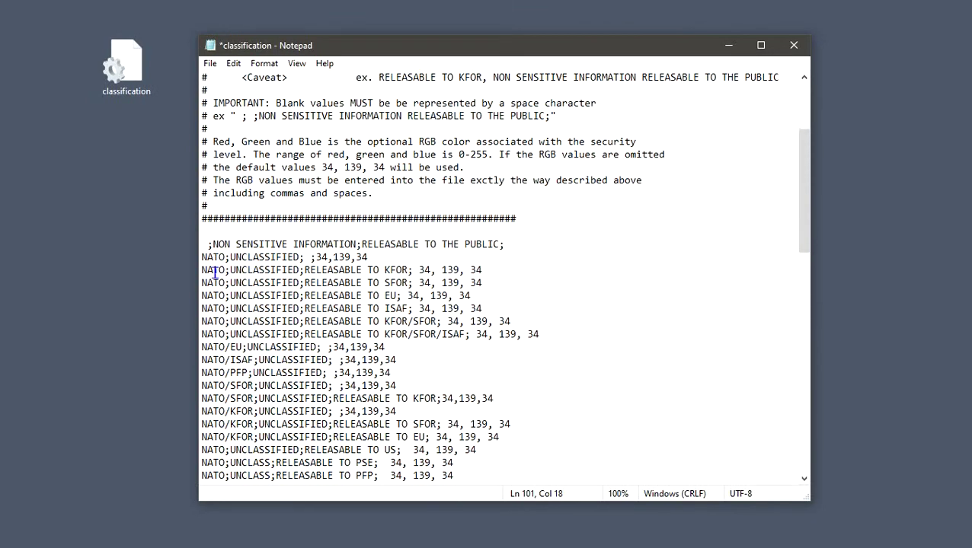
- Delete all UNCLASSIFIED caveat lines, including PFOR, and the blank lines left behind
{"action": "left_click_drag", "start_coordinate": [202, 270], "coordinate": [546, 471]}
{"action": "key", "text": "Delete"}
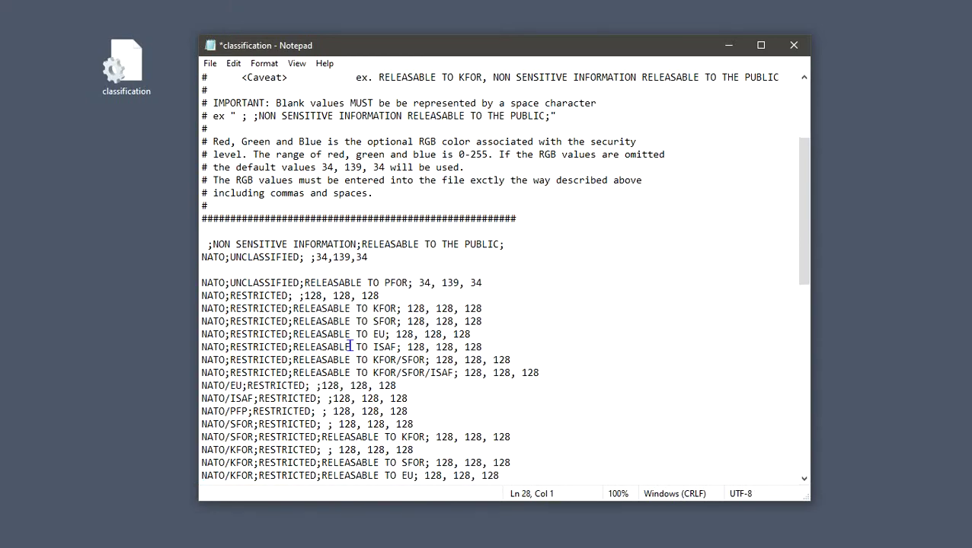
{"action": "left_click_drag", "start_coordinate": [203, 282], "coordinate": [511, 280]}
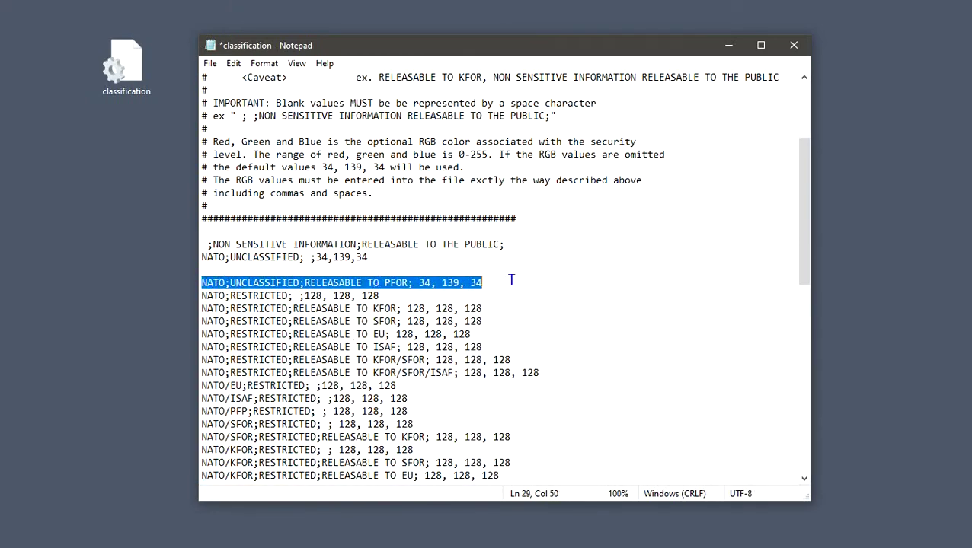
{"action": "key", "text": "Delete"}
{"action": "key", "text": "BackSpace"}
{"action": "key", "text": "BackSpace"}
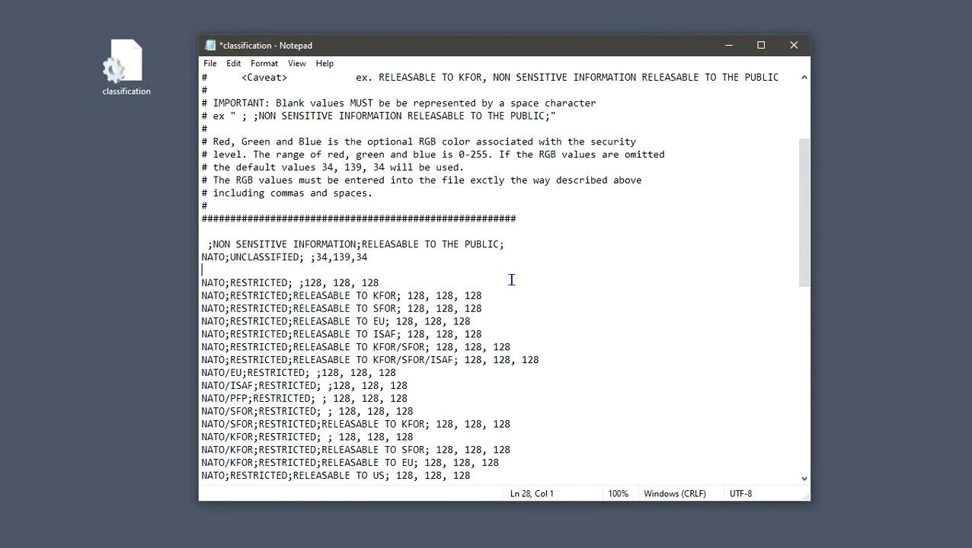
- Delete the RESTRICTED caveat lines, including PFP and PFOR, and the leftover blank lines
{"action": "left_click_drag", "start_coordinate": [202, 284], "coordinate": [539, 472]}
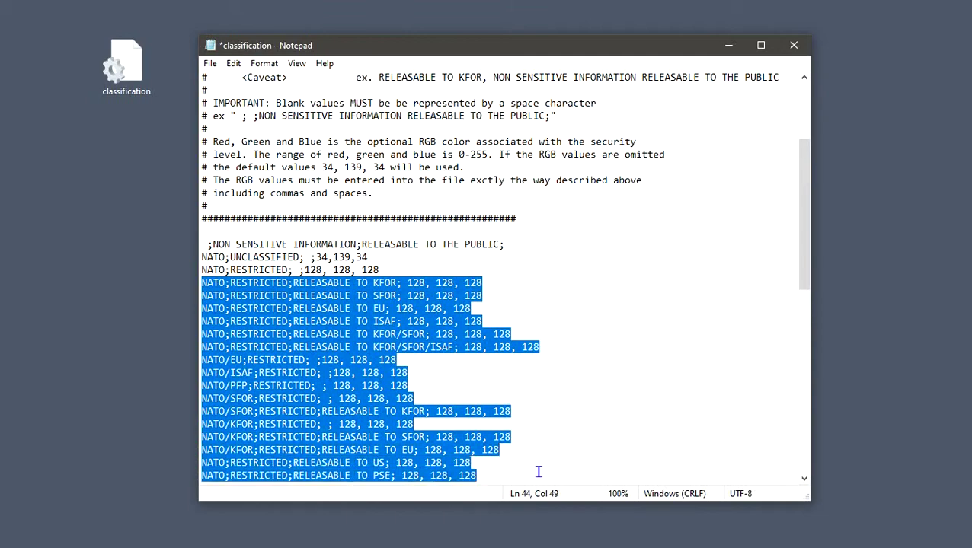
{"action": "key", "text": "Delete"}
{"action": "left_click", "coordinate": [201, 295]}
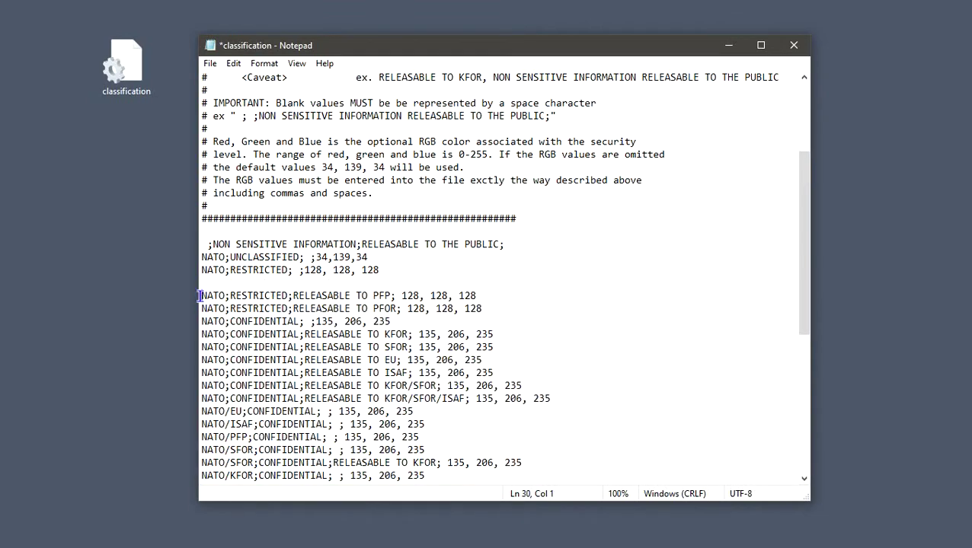
{"action": "left_click_drag", "start_coordinate": [199, 295], "coordinate": [520, 302]}
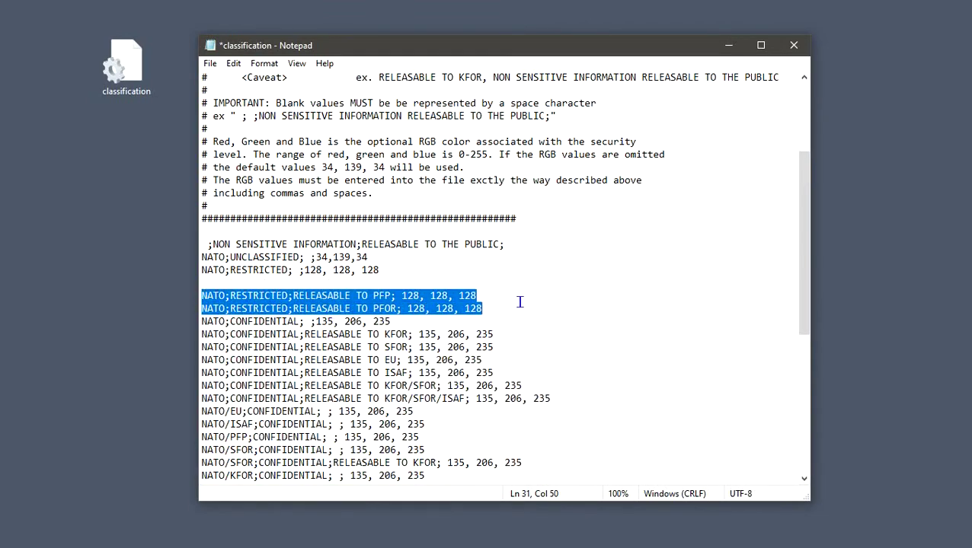
{"action": "key", "text": "Delete"}
{"action": "key", "text": "BackSpace"}
{"action": "key", "text": "BackSpace"}
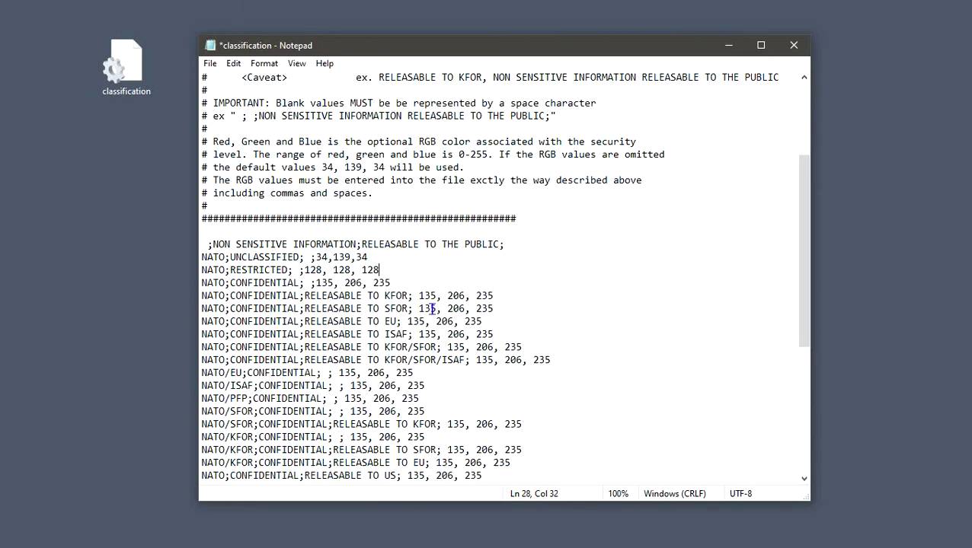
- Delete the CONFIDENTIAL and SECRET caveat lines and the COUNTRY;SENSITIVE line, ending at NATO;SECRET
{"action": "left_click_drag", "start_coordinate": [200, 297], "coordinate": [546, 476]}
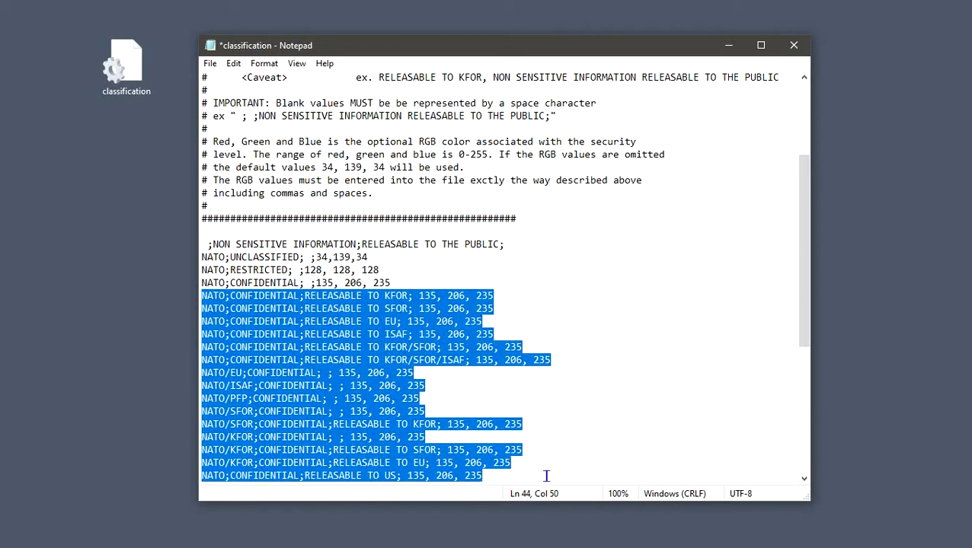
{"action": "key", "text": "Delete"}
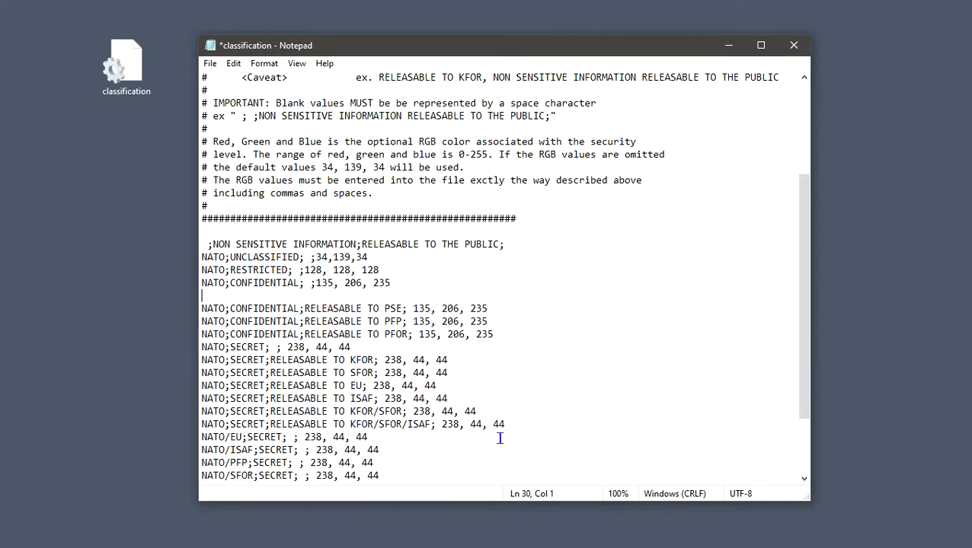
{"action": "left_click", "coordinate": [204, 308]}
{"action": "left_click_drag", "start_coordinate": [203, 309], "coordinate": [515, 328]}
{"action": "key", "text": "Delete"}
{"action": "key", "text": "BackSpace"}
{"action": "key", "text": "BackSpace"}
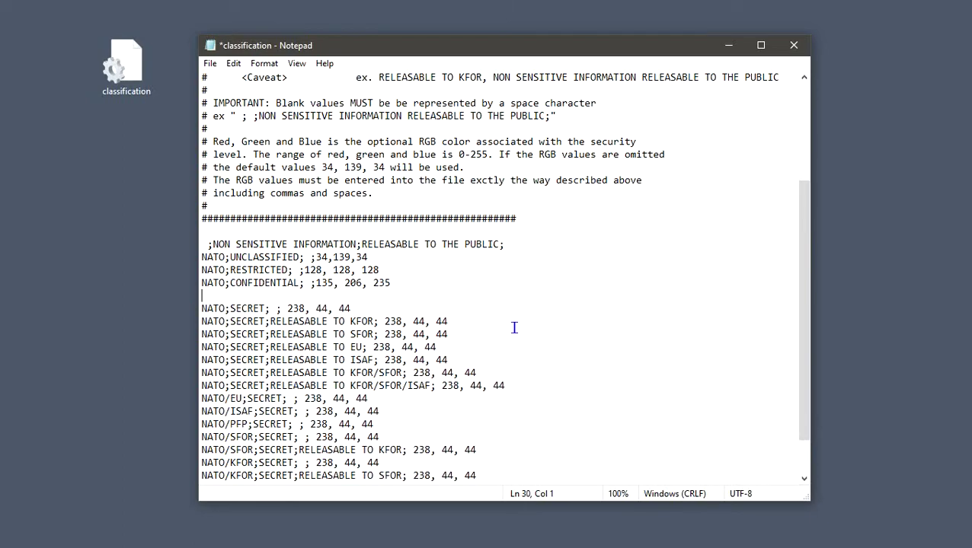
{"action": "left_click_drag", "start_coordinate": [200, 313], "coordinate": [526, 483]}
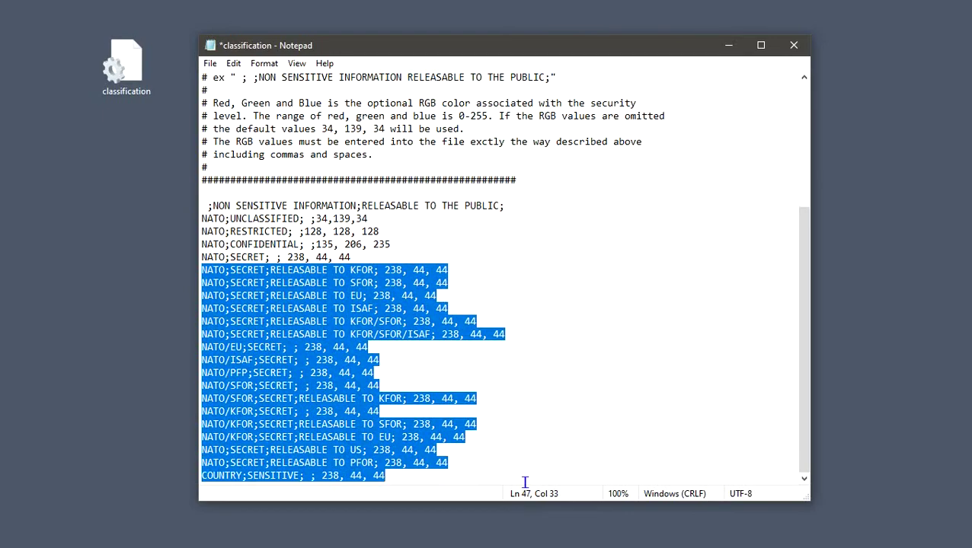
{"action": "key", "text": "Delete"}
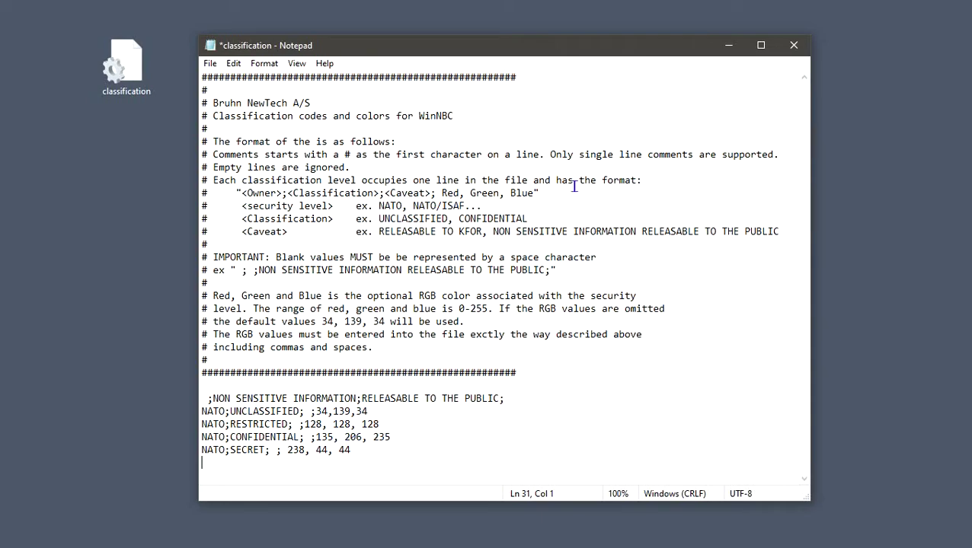
- Close Notepad and overwrite the desktop classification.ini with the Class folder's copy
{"action": "left_click", "coordinate": [789, 48]}
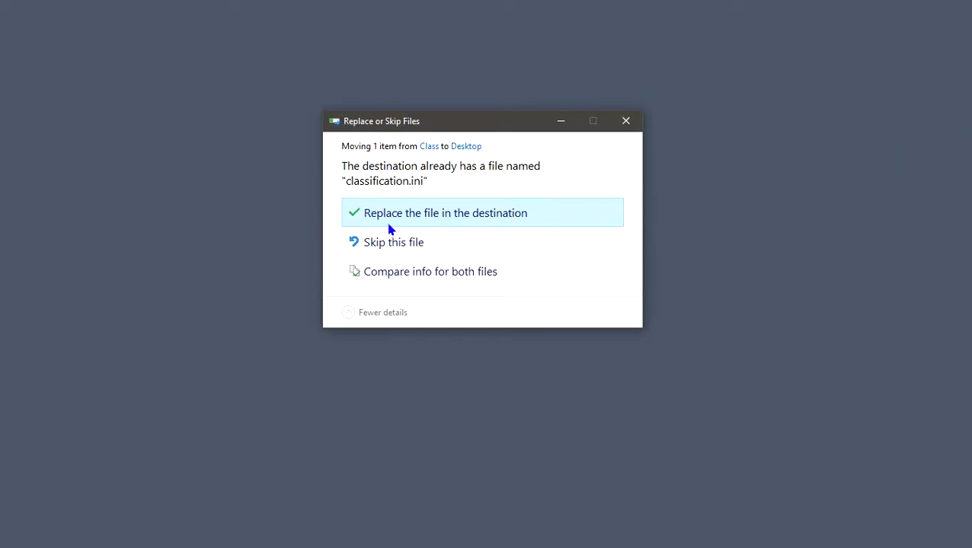
{"action": "left_click", "coordinate": [409, 217]}
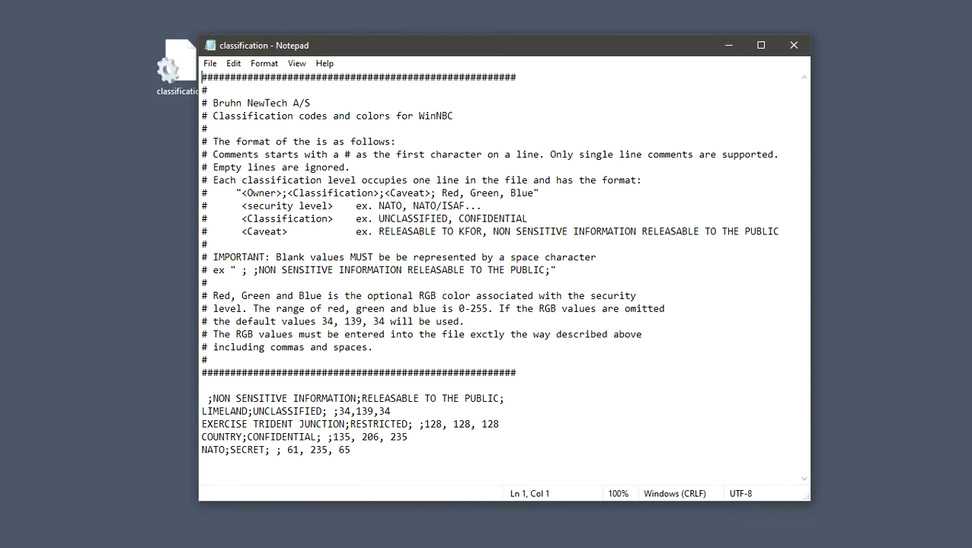
{"action": "key", "text": "super"}
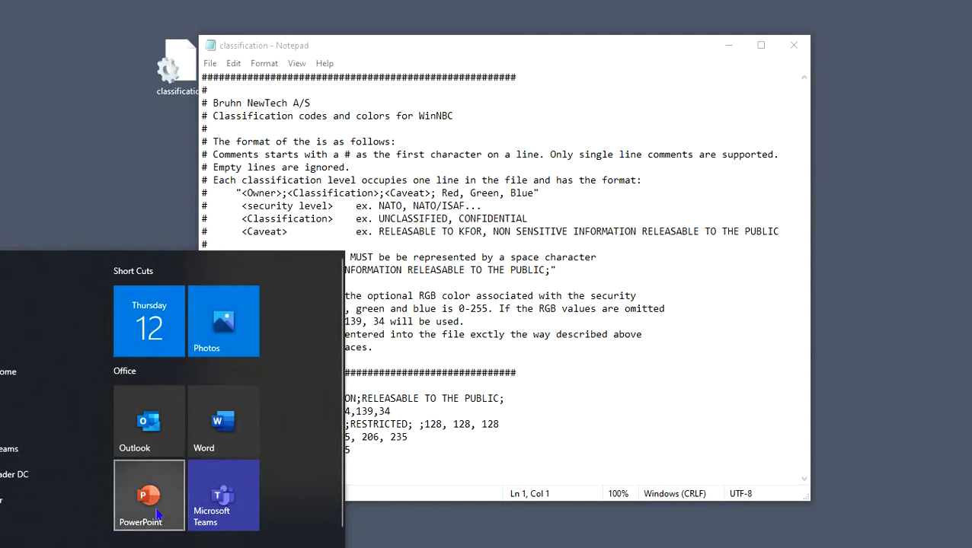
- Create a blank PowerPoint presentation and delete the slide's title and subtitle placeholders
{"action": "left_click", "coordinate": [152, 510]}
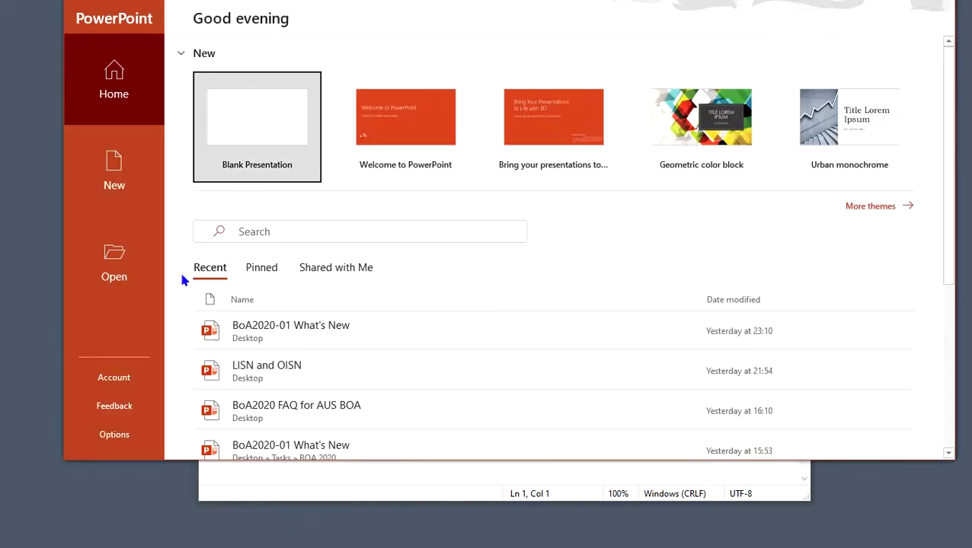
{"action": "left_click", "coordinate": [265, 128]}
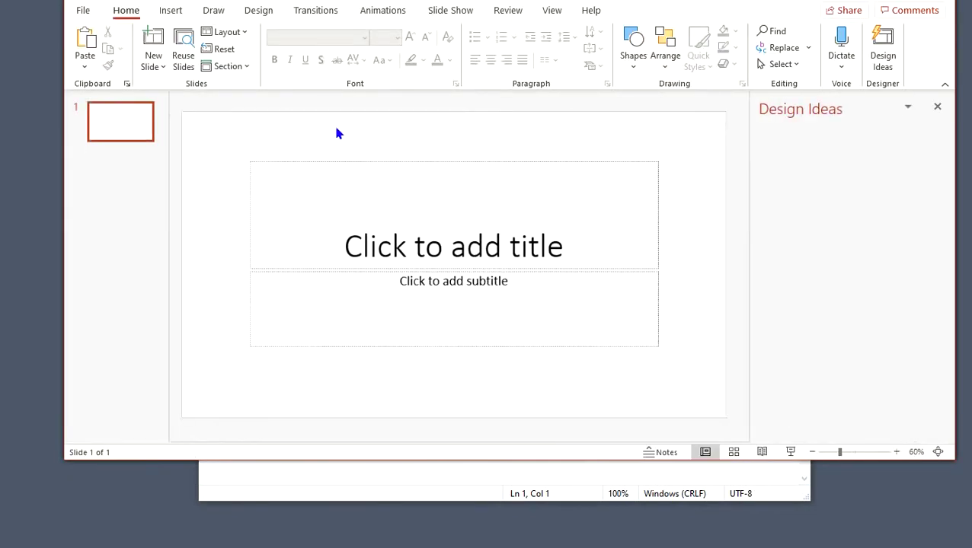
{"action": "left_click", "coordinate": [939, 107]}
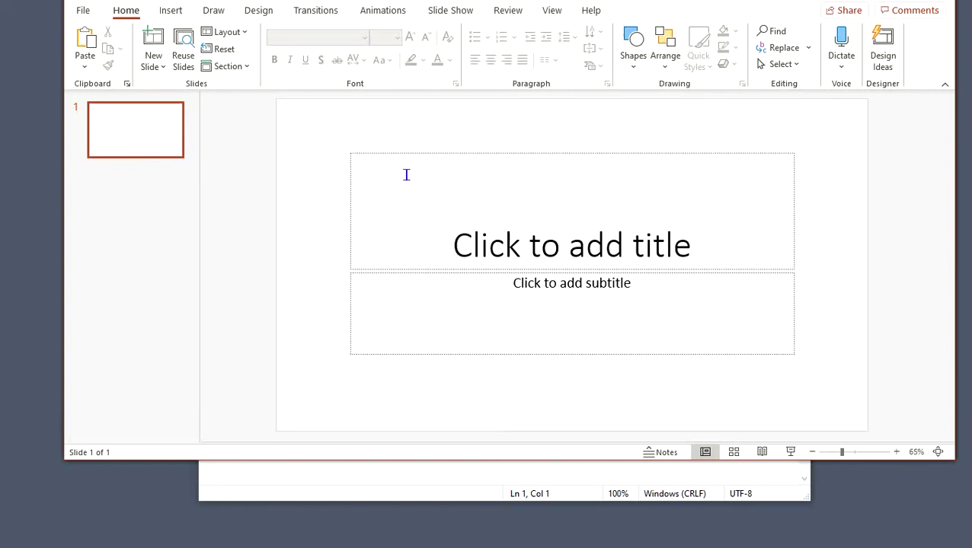
{"action": "left_click_drag", "start_coordinate": [329, 129], "coordinate": [844, 399]}
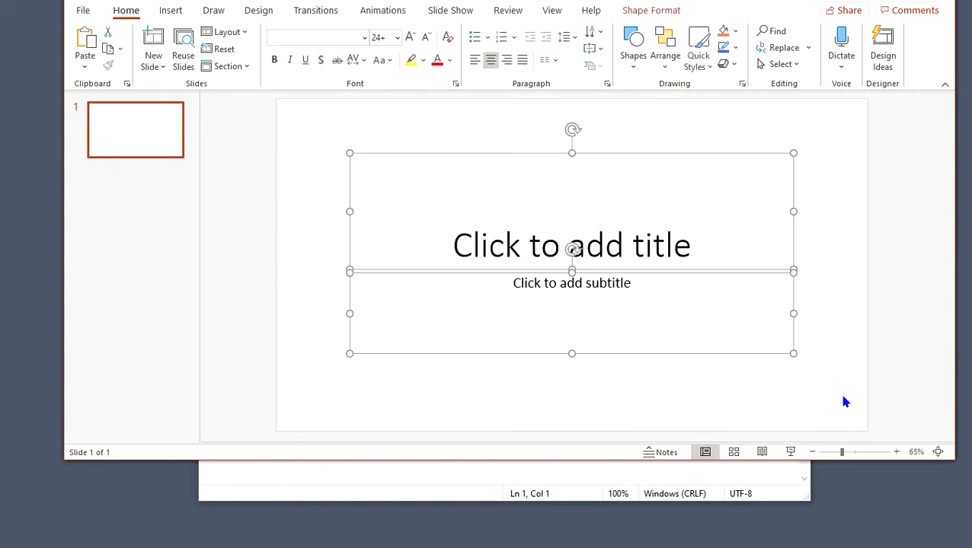
{"action": "key", "text": "Delete"}
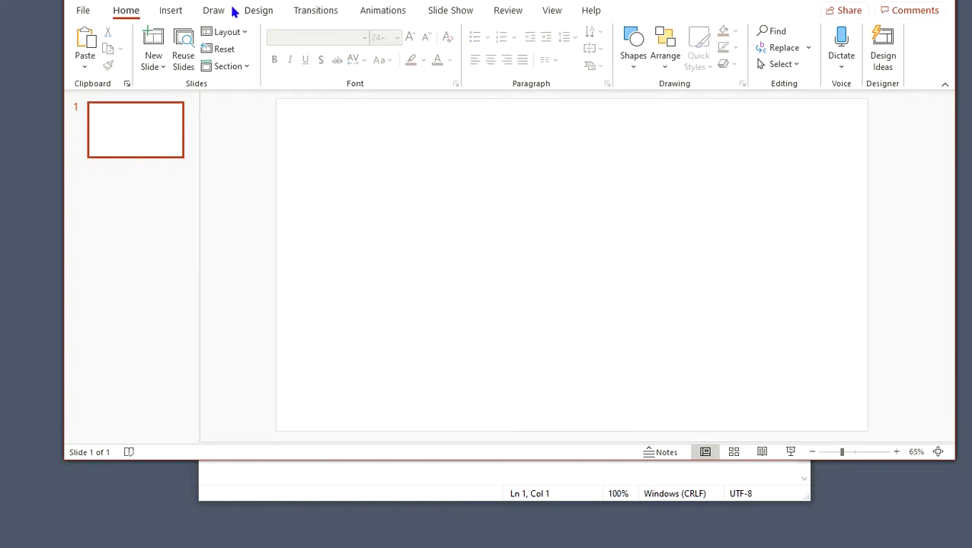
{"action": "left_click", "coordinate": [173, 11]}
- Draw a blue rectangle, 7.58 cm by 6.19 cm, on the left of the empty slide
{"action": "left_click", "coordinate": [328, 70]}
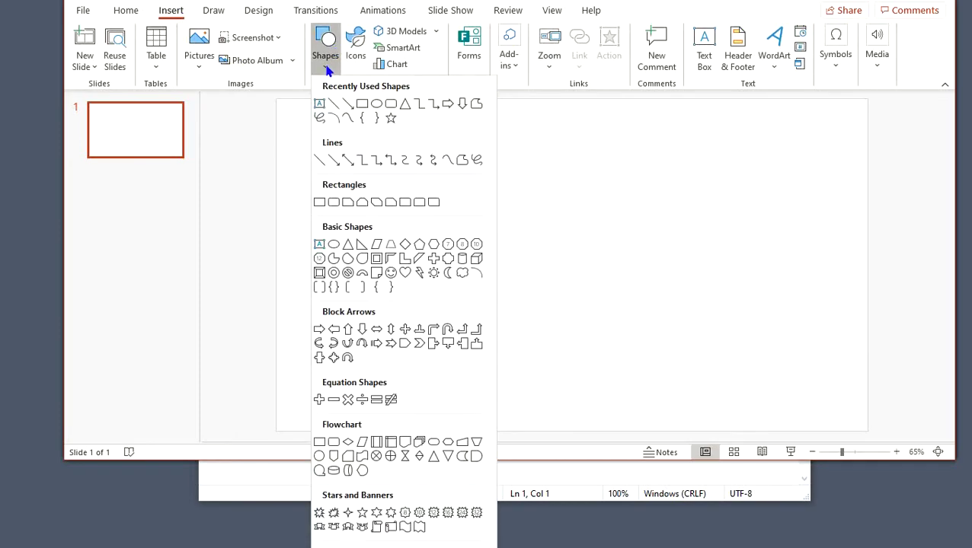
{"action": "left_click", "coordinate": [357, 100]}
{"action": "left_click_drag", "start_coordinate": [348, 163], "coordinate": [456, 296]}
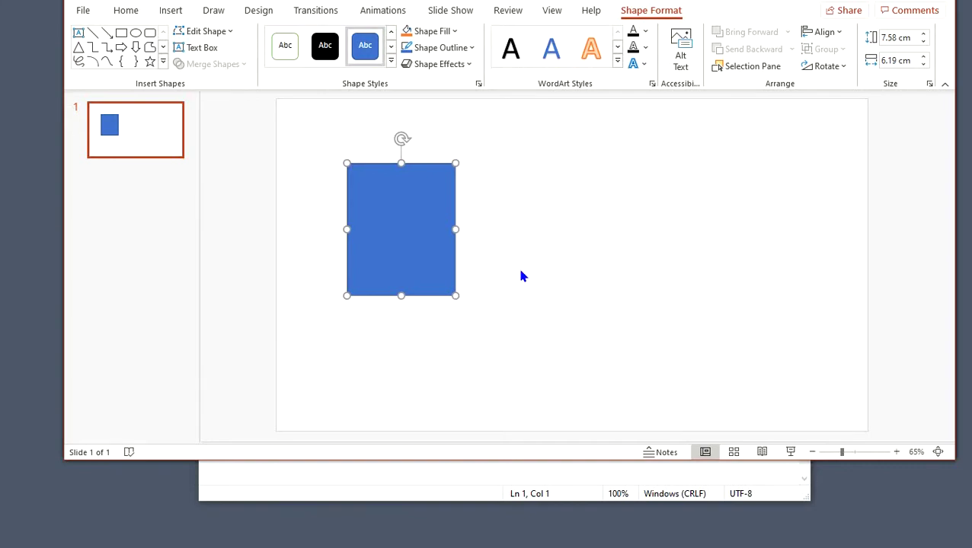
- Reselect the rectangle and bring up its Shape Fill colour choices
{"action": "left_click", "coordinate": [521, 276]}
{"action": "left_click", "coordinate": [438, 225]}
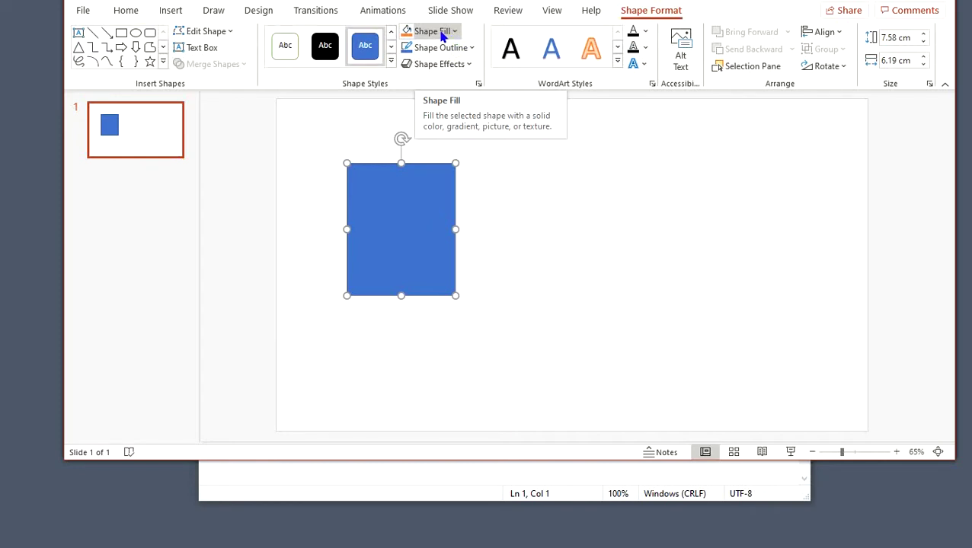
{"action": "left_click", "coordinate": [454, 33]}
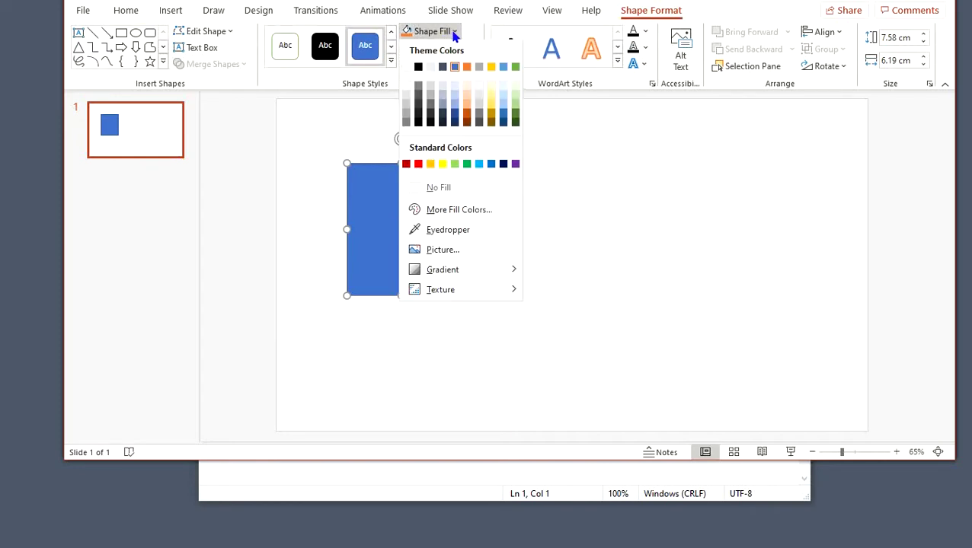
- Find RGB values for a yellow-green in the custom colour spectrum, then cancel, keeping the rectangle blue
{"action": "left_click", "coordinate": [451, 215]}
{"action": "left_click_drag", "start_coordinate": [486, 79], "coordinate": [632, 119]}
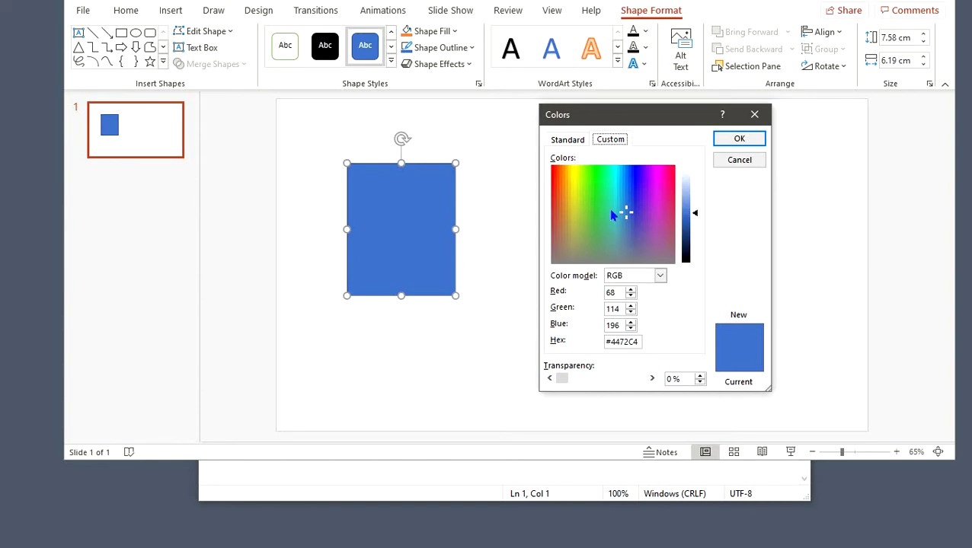
{"action": "left_click_drag", "start_coordinate": [618, 214], "coordinate": [593, 178]}
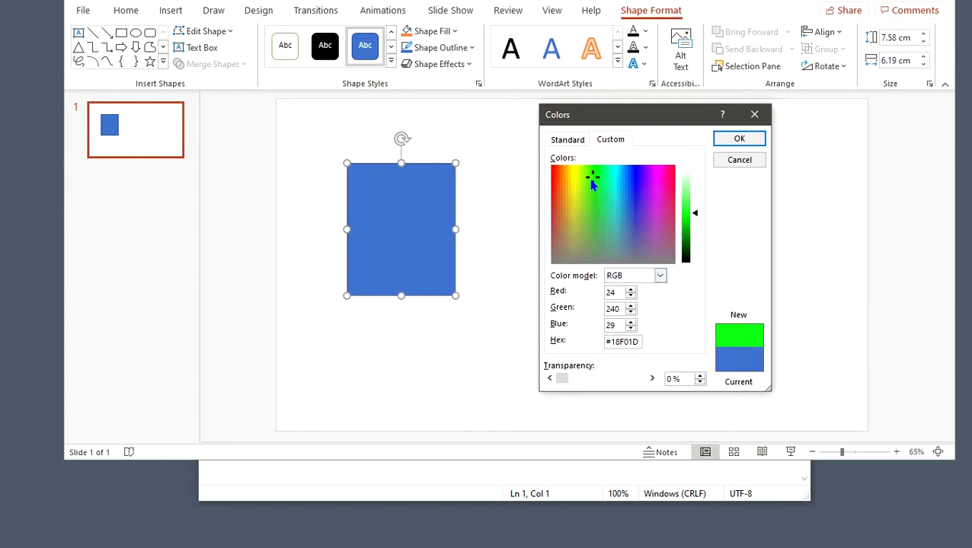
{"action": "left_click_drag", "start_coordinate": [590, 184], "coordinate": [575, 190]}
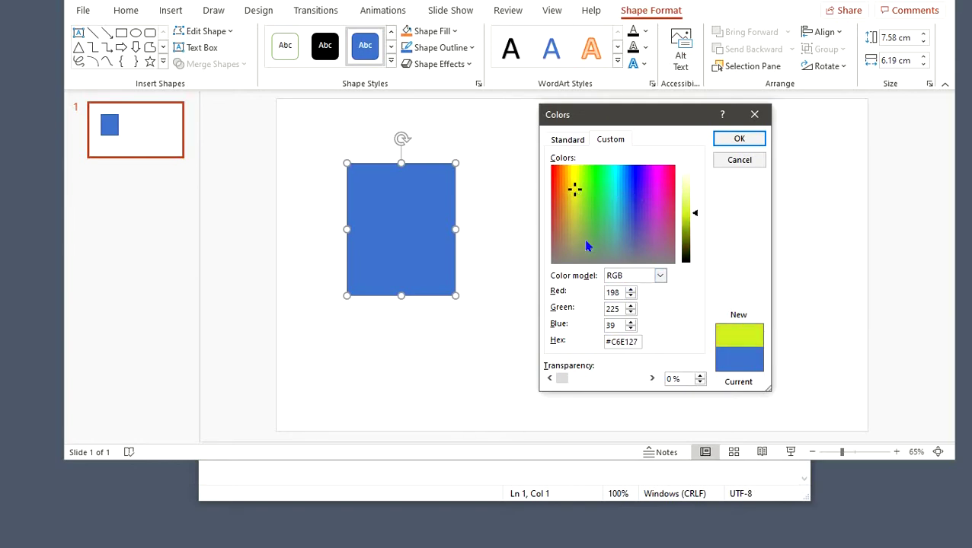
{"action": "mouse_move", "coordinate": [699, 216]}
{"action": "left_mouse_down"}
{"action": "mouse_move", "coordinate": [696, 195]}
{"action": "mouse_move", "coordinate": [696, 233]}
{"action": "mouse_move", "coordinate": [695, 204]}
{"action": "left_mouse_up"}
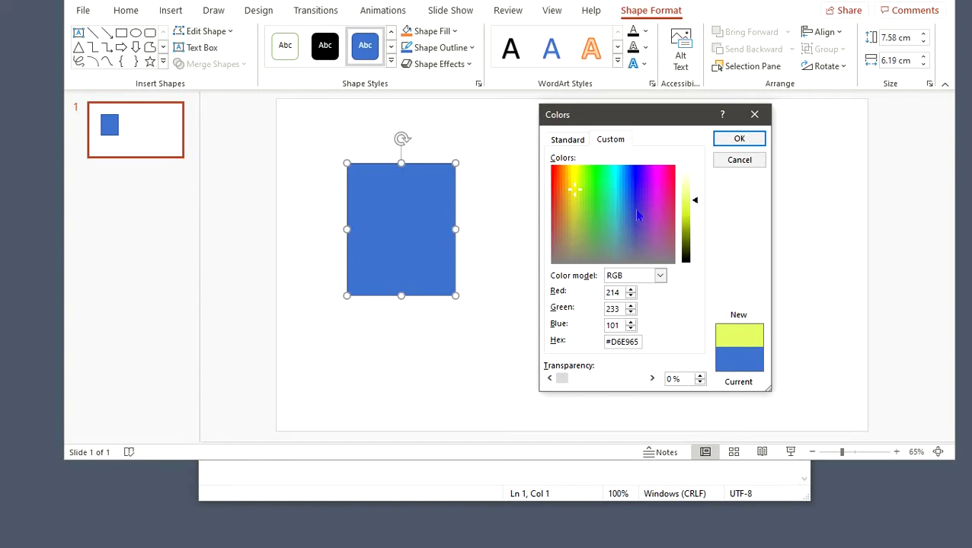
{"action": "left_click", "coordinate": [733, 162]}
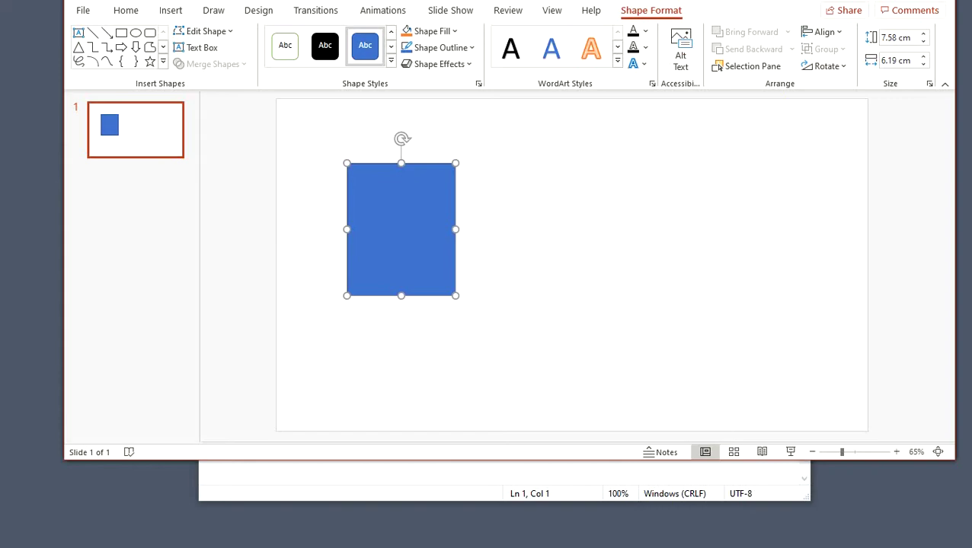
- Back in Notepad, change LIMELAND UNCLASSIFIED's colour from 34,139,34 to 205,234,62 and save
{"action": "key", "text": "super+Down"}
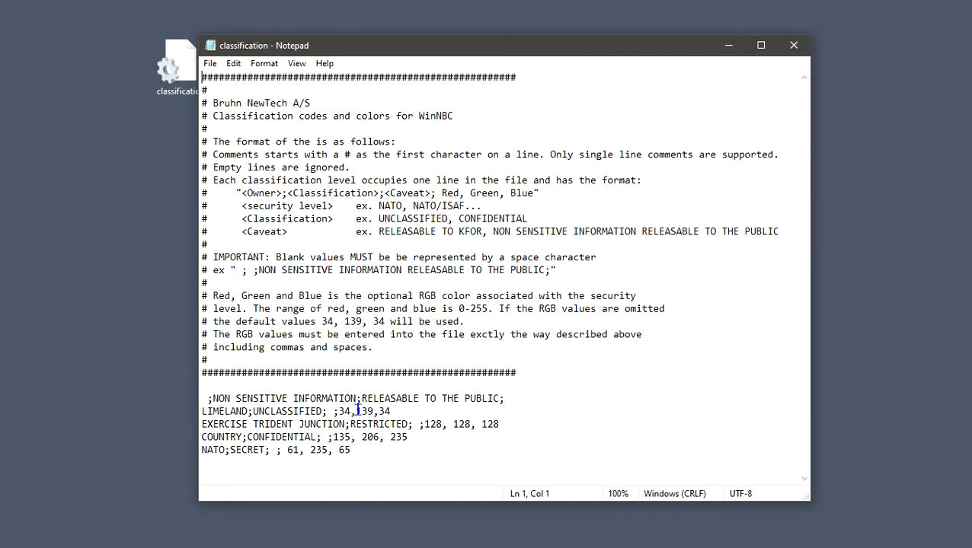
{"action": "left_click_drag", "start_coordinate": [339, 411], "coordinate": [344, 411]}
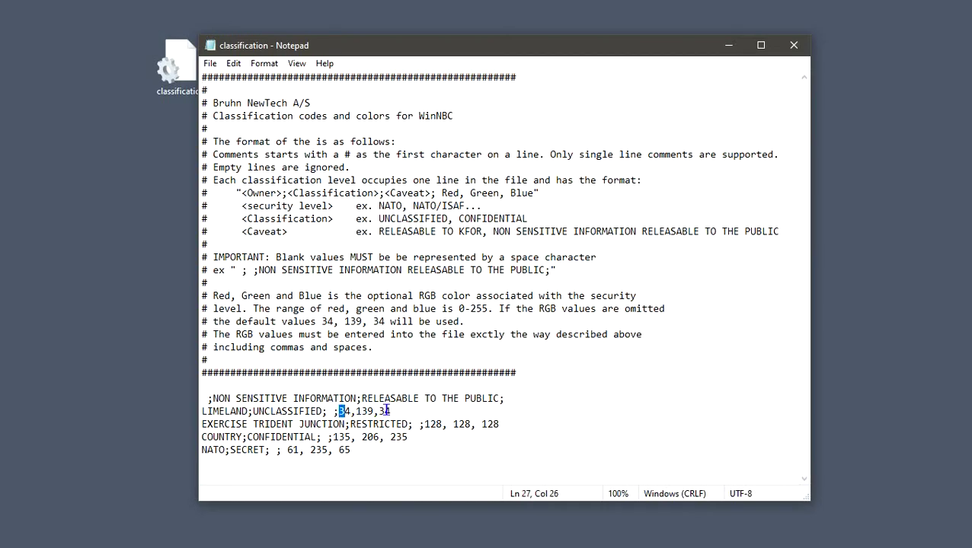
{"action": "key", "text": "Delete"}
{"action": "key", "text": "Delete"}
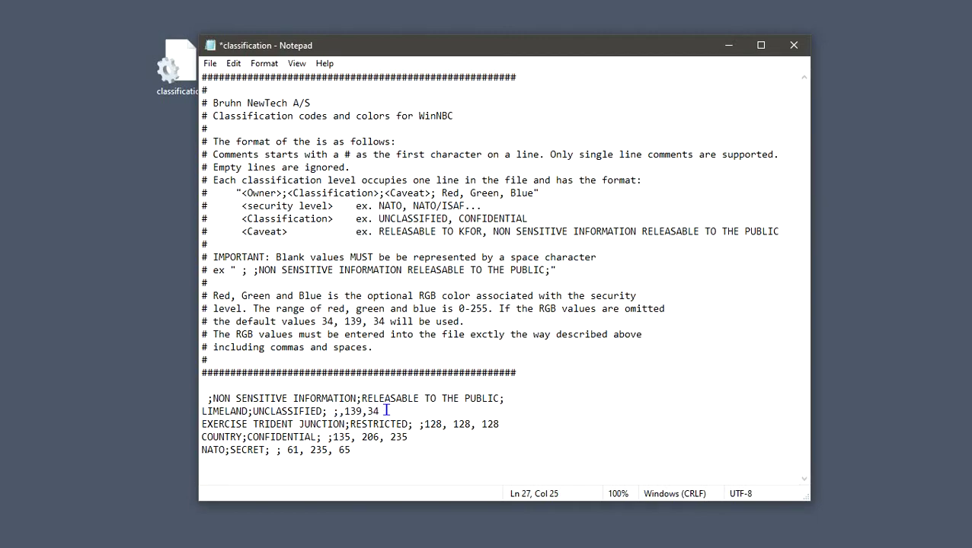
{"action": "type", "text": "205"}
{"action": "left_click", "coordinate": [361, 412]}
{"action": "key", "text": "Delete"}
{"action": "key", "text": "Delete"}
{"action": "key", "text": "Delete"}
{"action": "type", "text": "234"}
{"action": "key", "text": "Right"}
{"action": "key", "text": "Delete"}
{"action": "key", "text": "Delete"}
{"action": "type", "text": "62"}
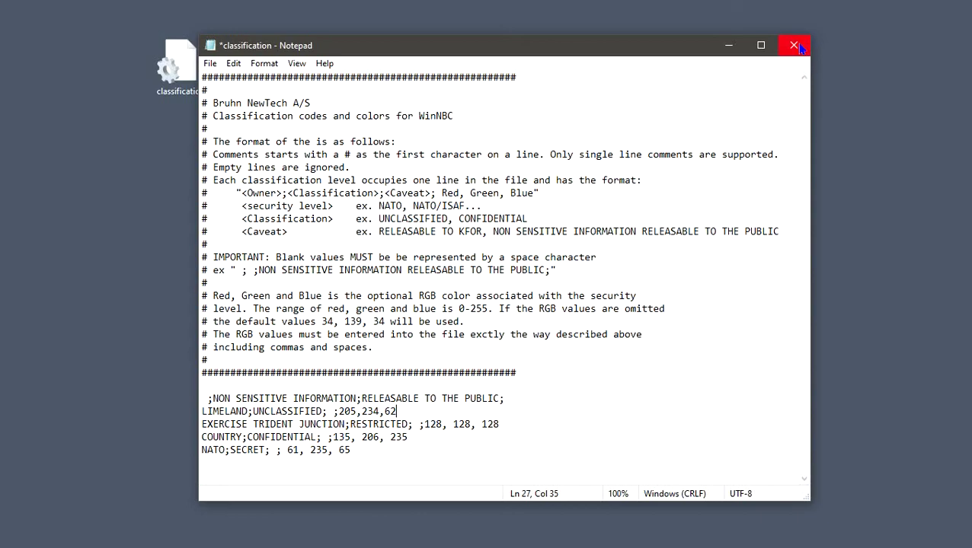
{"action": "left_click", "coordinate": [211, 64]}
{"action": "left_click", "coordinate": [232, 128]}
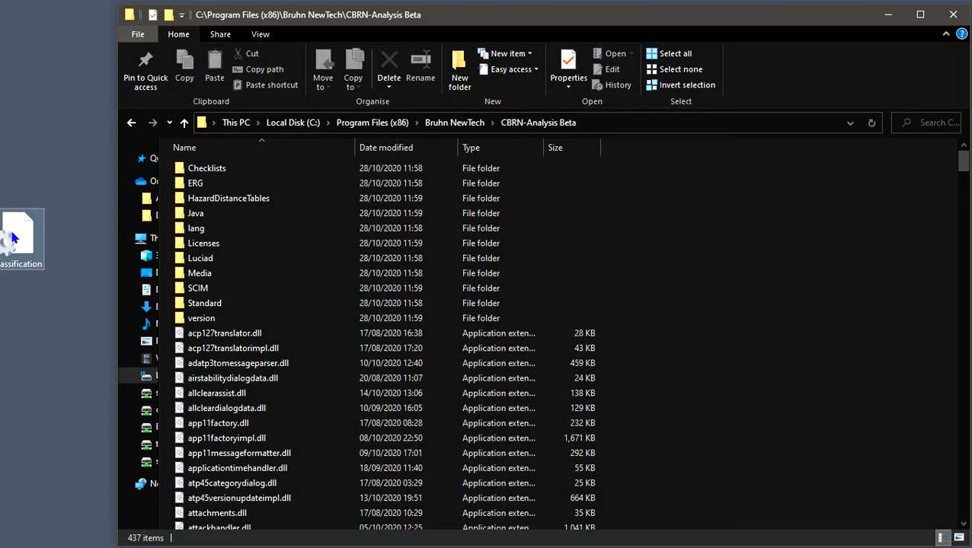
- Move the desktop classification file into the CBRN-Analysis Beta folder, granting administrator permission
{"action": "left_click_drag", "start_coordinate": [13, 238], "coordinate": [663, 366]}
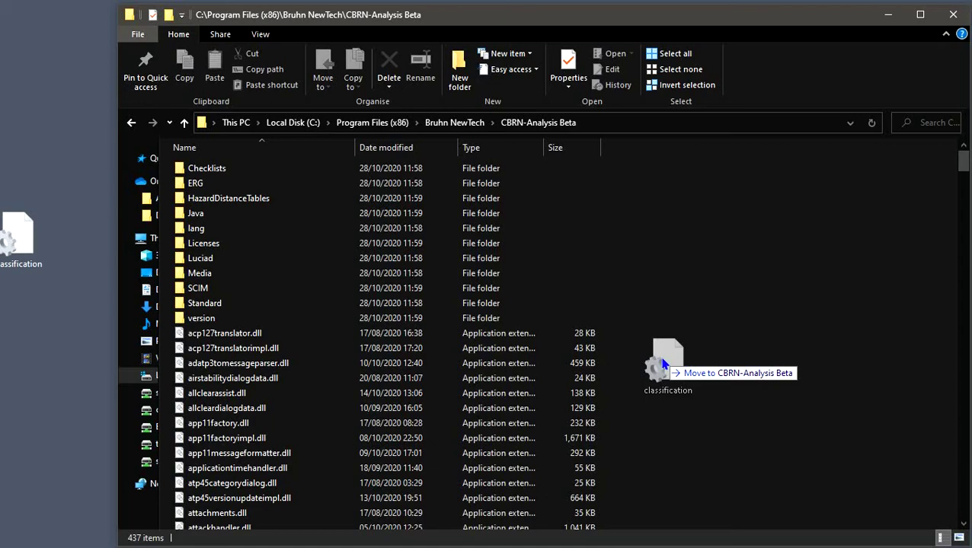
{"action": "left_click_drag", "start_coordinate": [663, 366], "coordinate": [663, 365]}
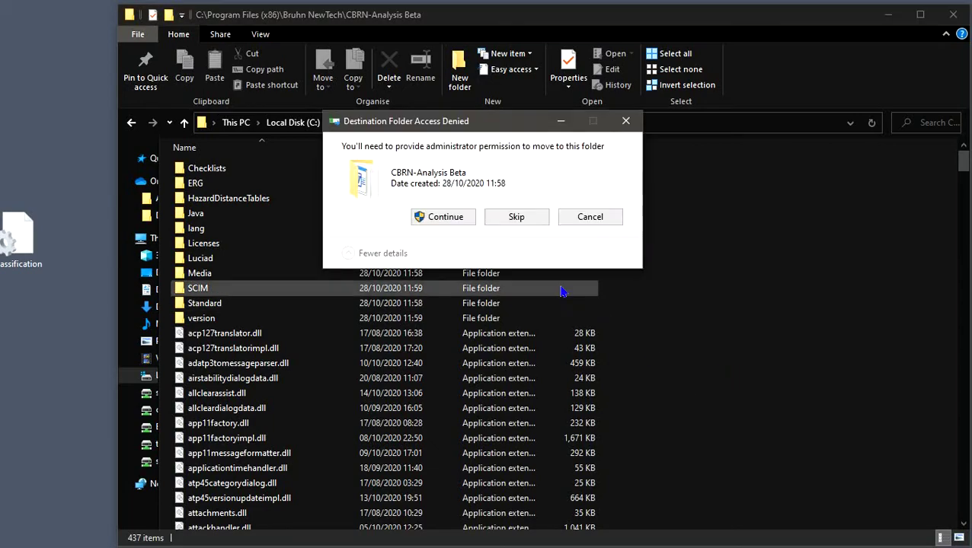
{"action": "left_click", "coordinate": [457, 218]}
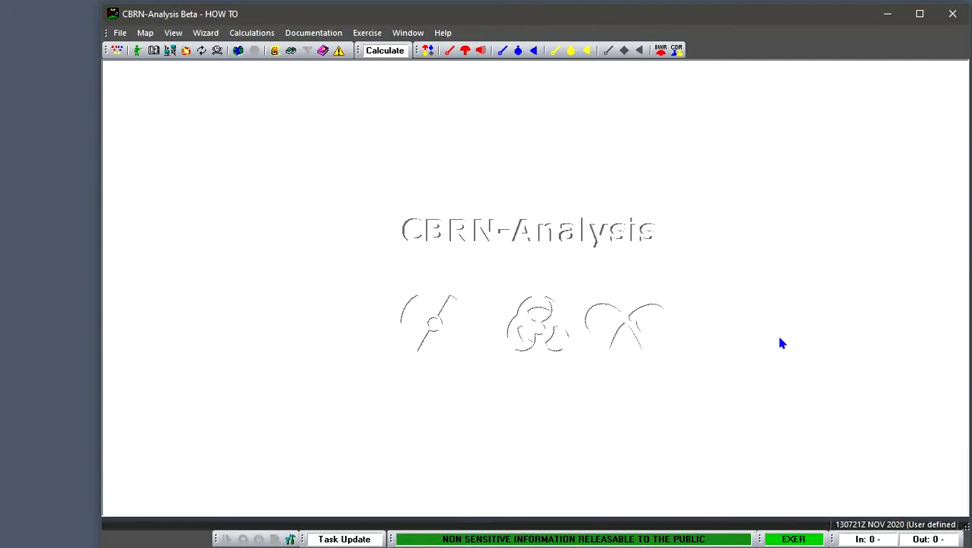
- Close CBRN-Analysis and confirm Yes so it restarts with the edited classification file
{"action": "left_click", "coordinate": [952, 20]}
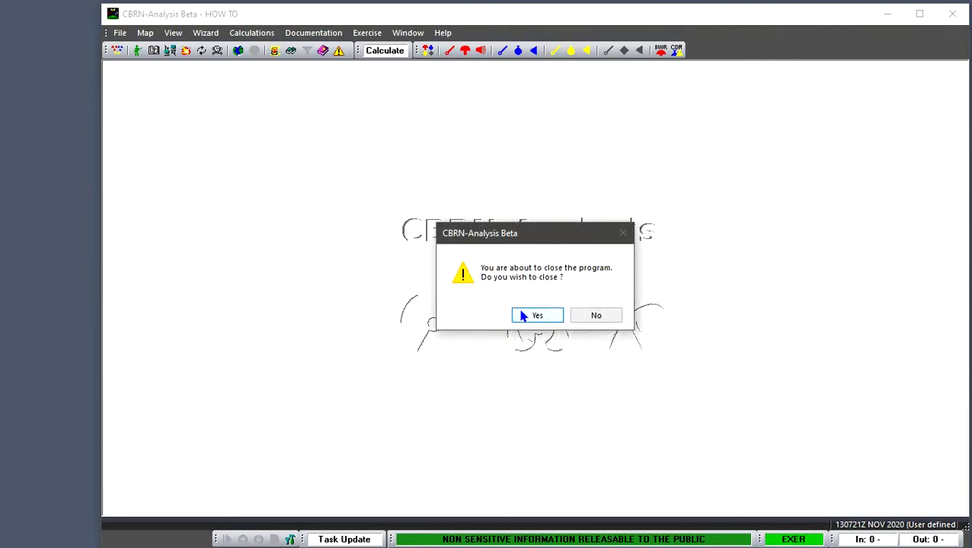
{"action": "left_click", "coordinate": [522, 315]}
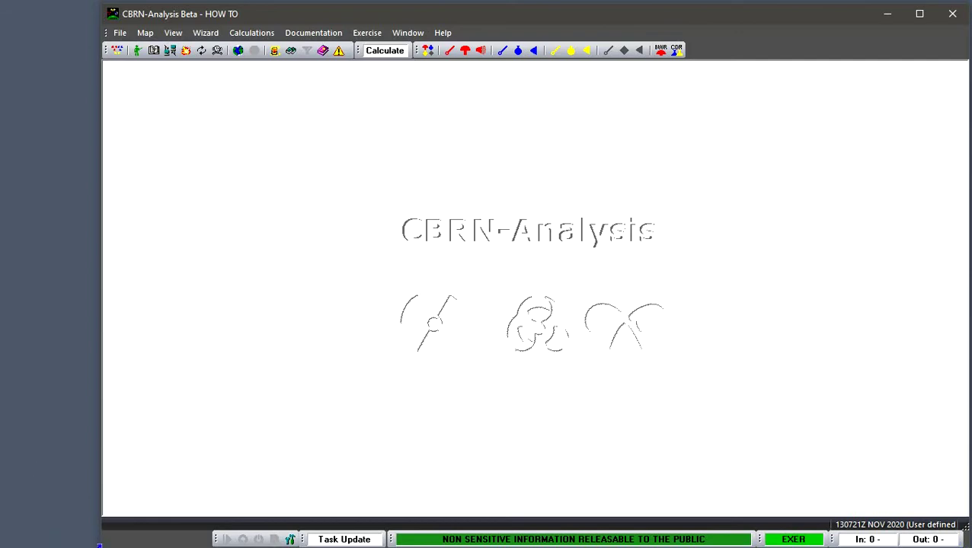
- Shrink the window, move it left, and open the classification menu listing LIMELAND UNCLASSIFIED and NATO SECRET
{"action": "left_click_drag", "start_coordinate": [100, 546], "coordinate": [242, 434]}
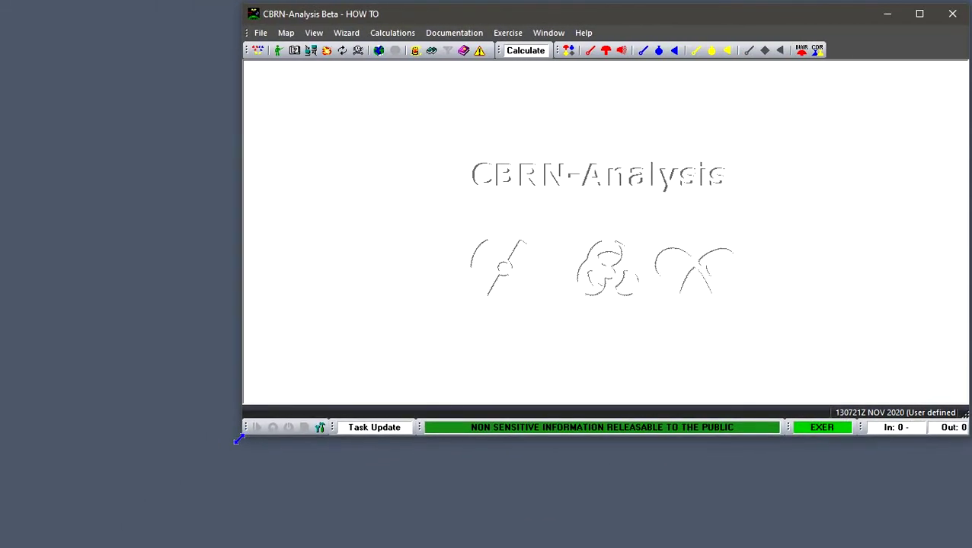
{"action": "left_click_drag", "start_coordinate": [590, 22], "coordinate": [451, 23]}
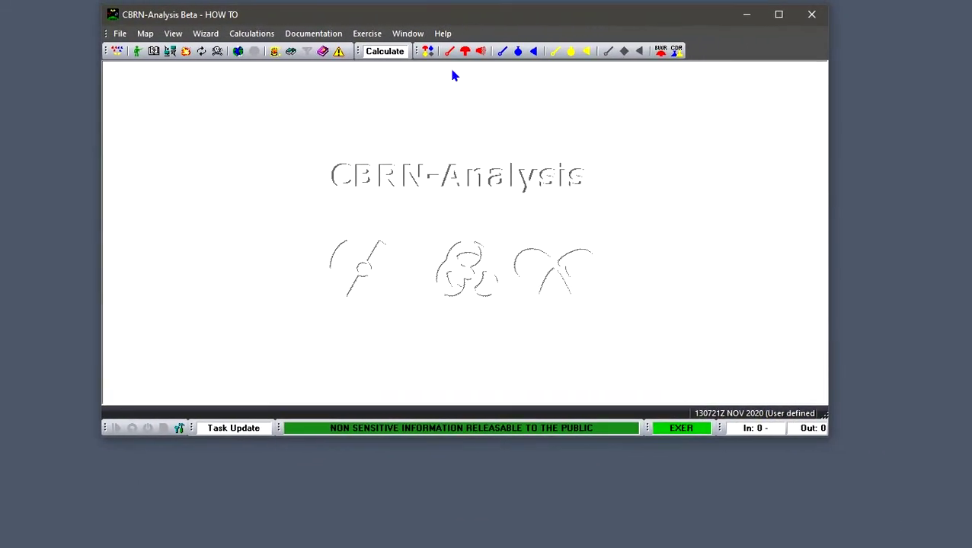
{"action": "left_click", "coordinate": [464, 434]}
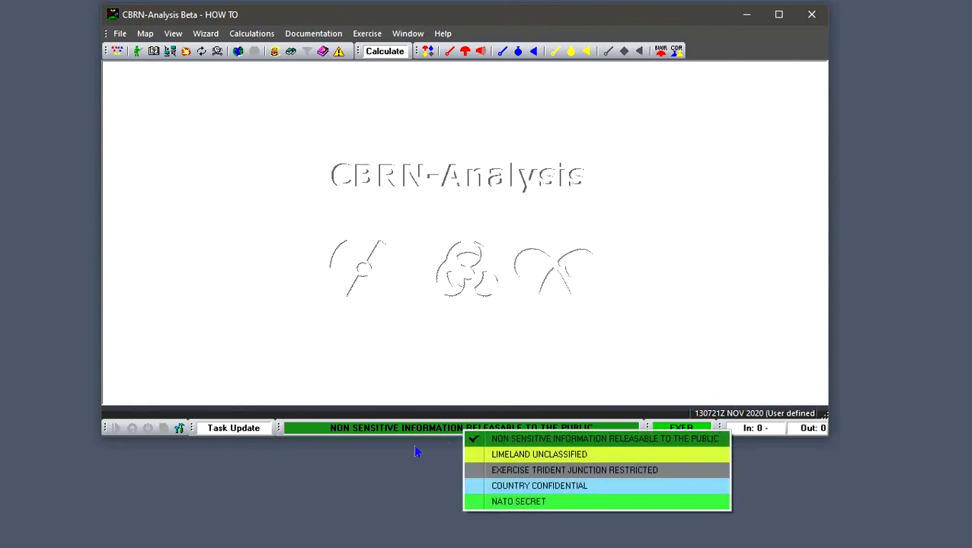